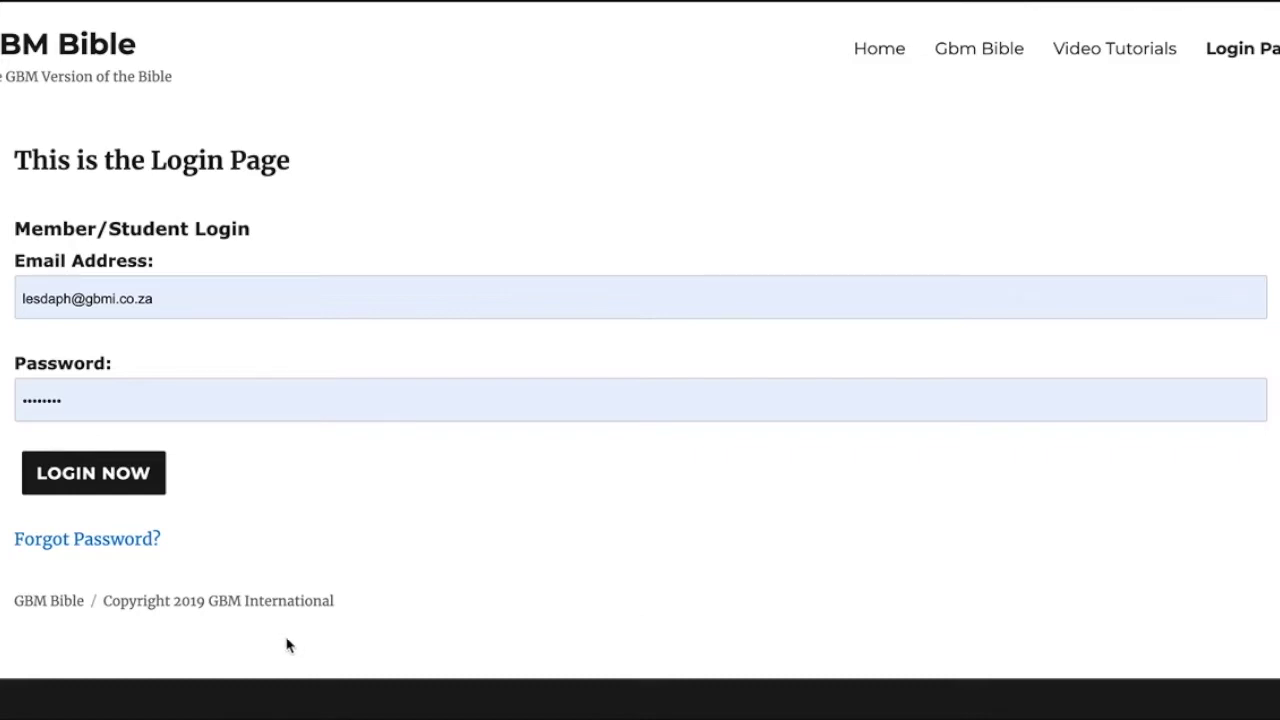
Log in to the member account with the prefilled credentials and open the GBM Bible text
left_click(88, 475)
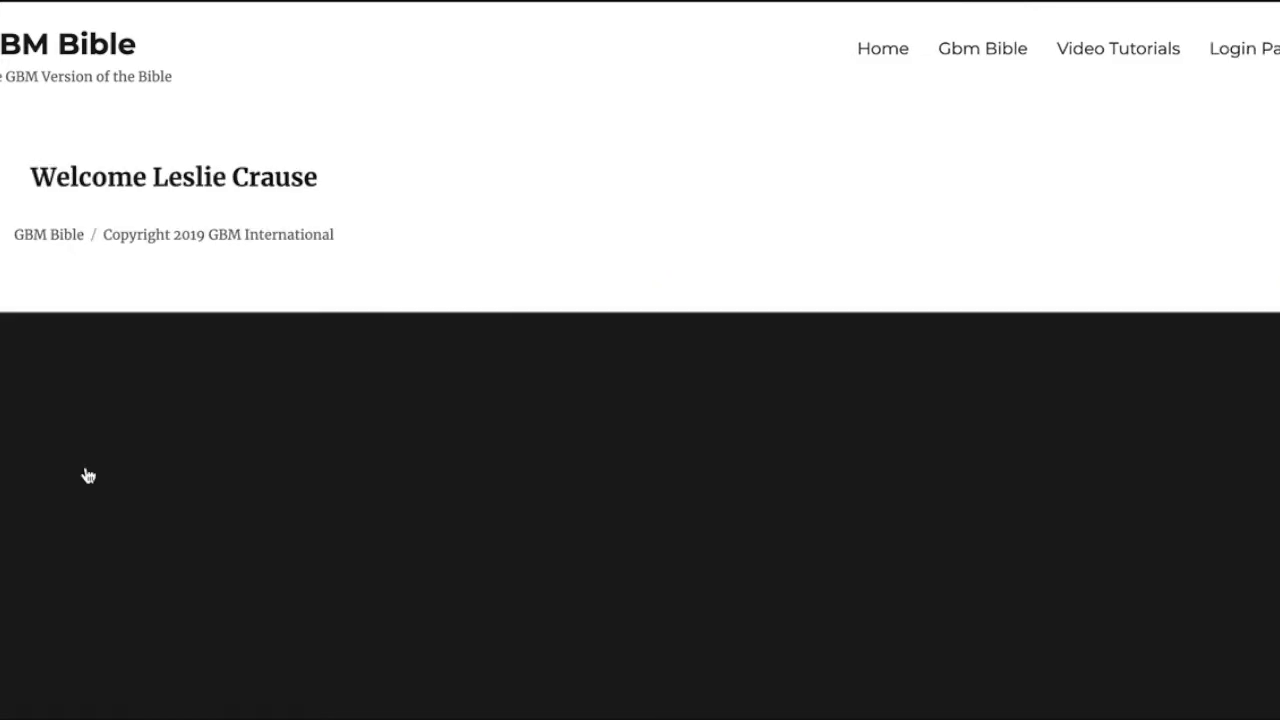
left_click(962, 50)
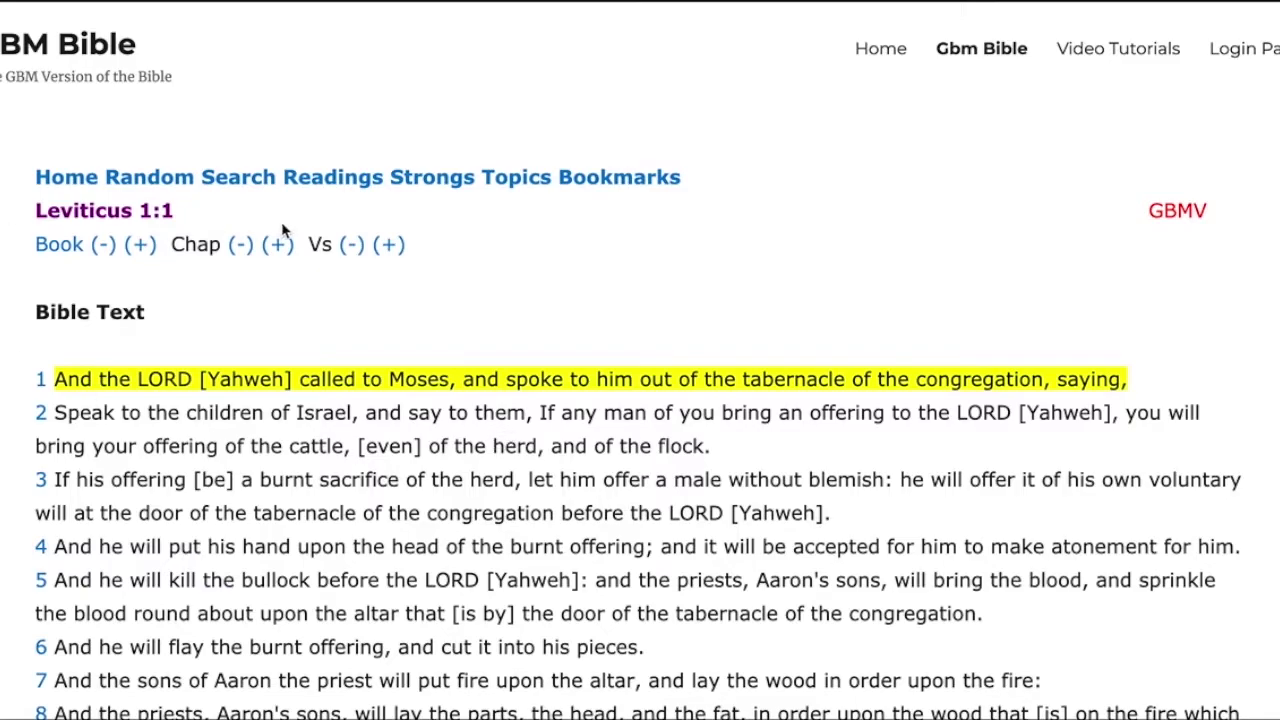
Get a random promise from the Bible's random options and look through the chapter around its highlighted verse
left_click(133, 180)
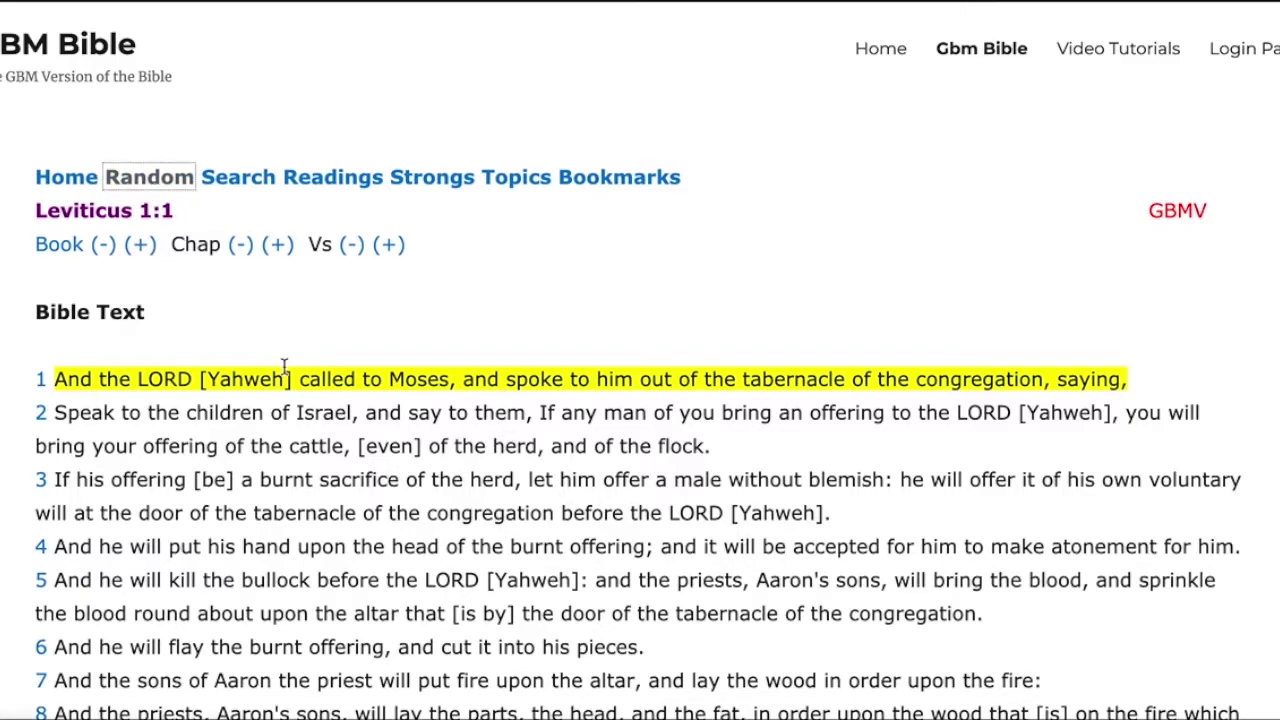
scroll(230, 350, "down", 1)
left_click(171, 302)
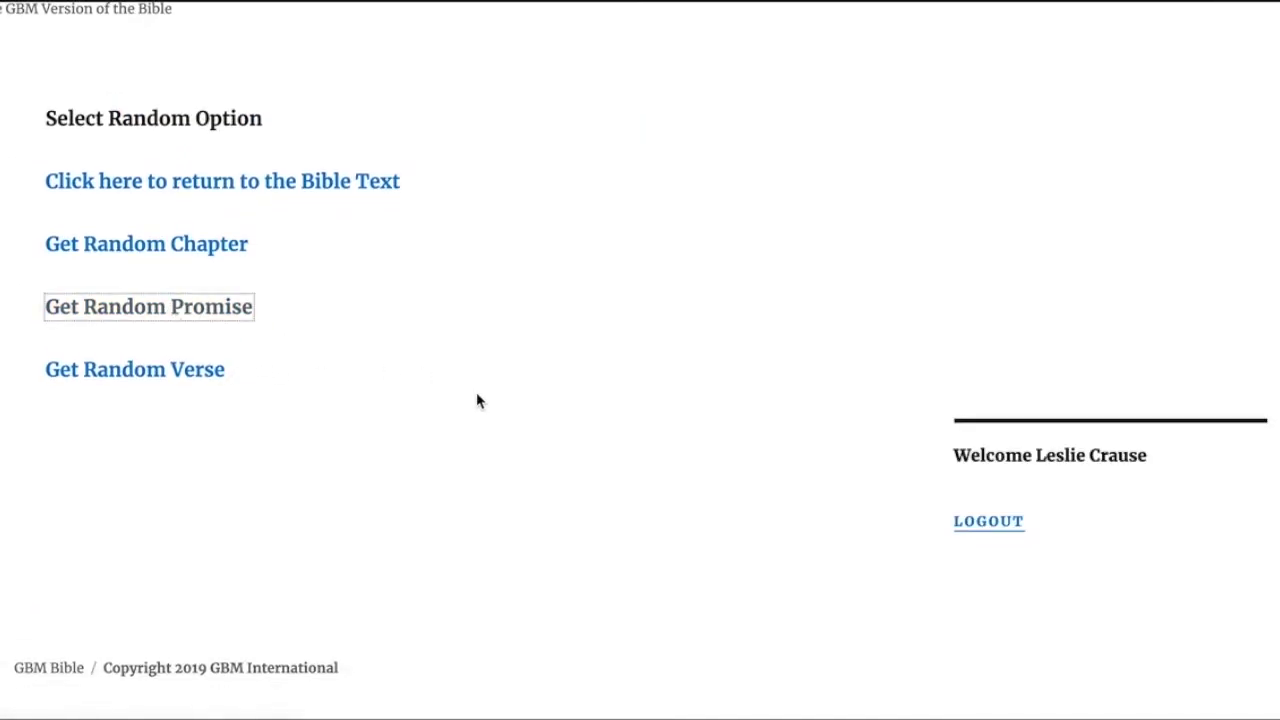
scroll(476, 398, "down", 5)
scroll(478, 398, "down", 8)
scroll(476, 394, "up", 15)
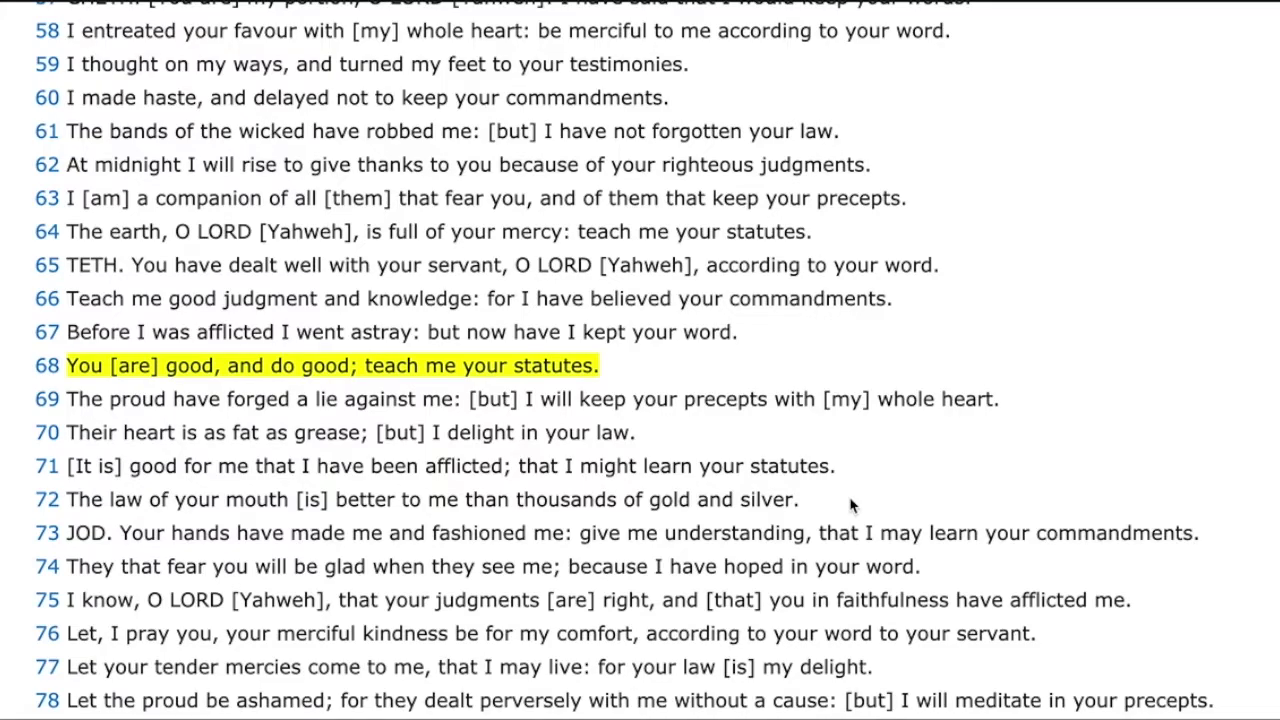
scroll(845, 499, "up", 8)
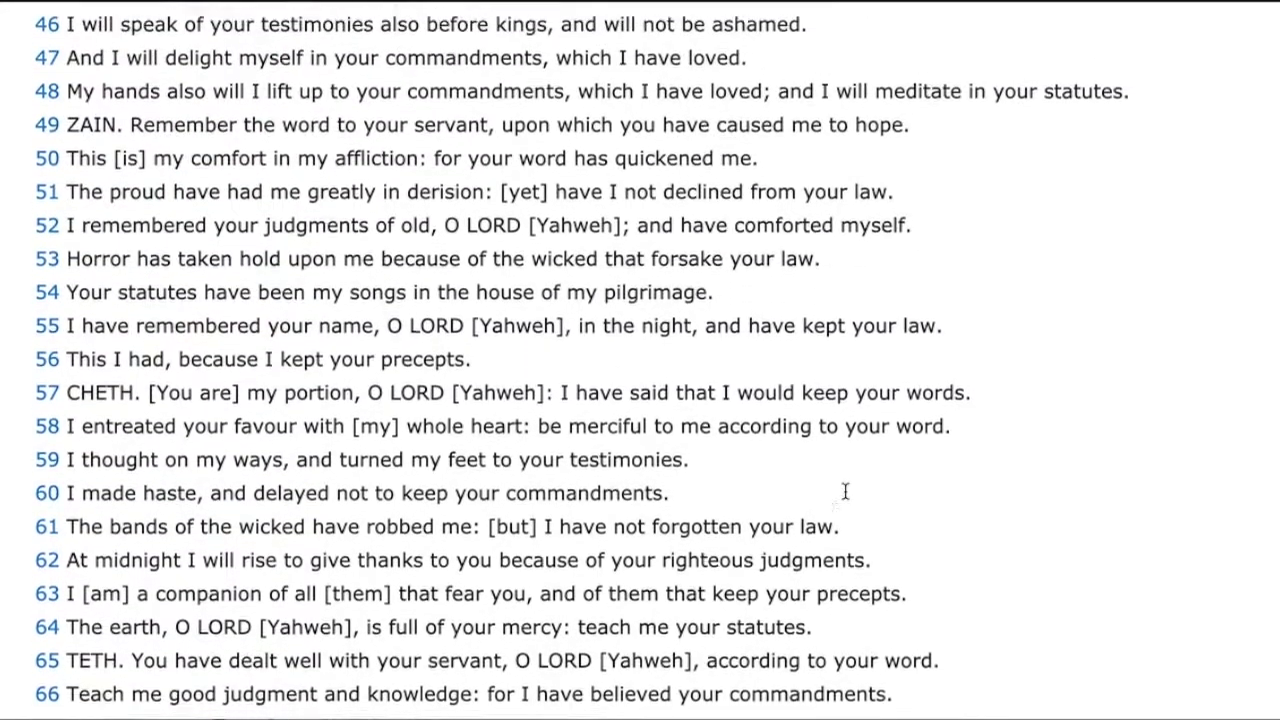
scroll(845, 499, "up", 8)
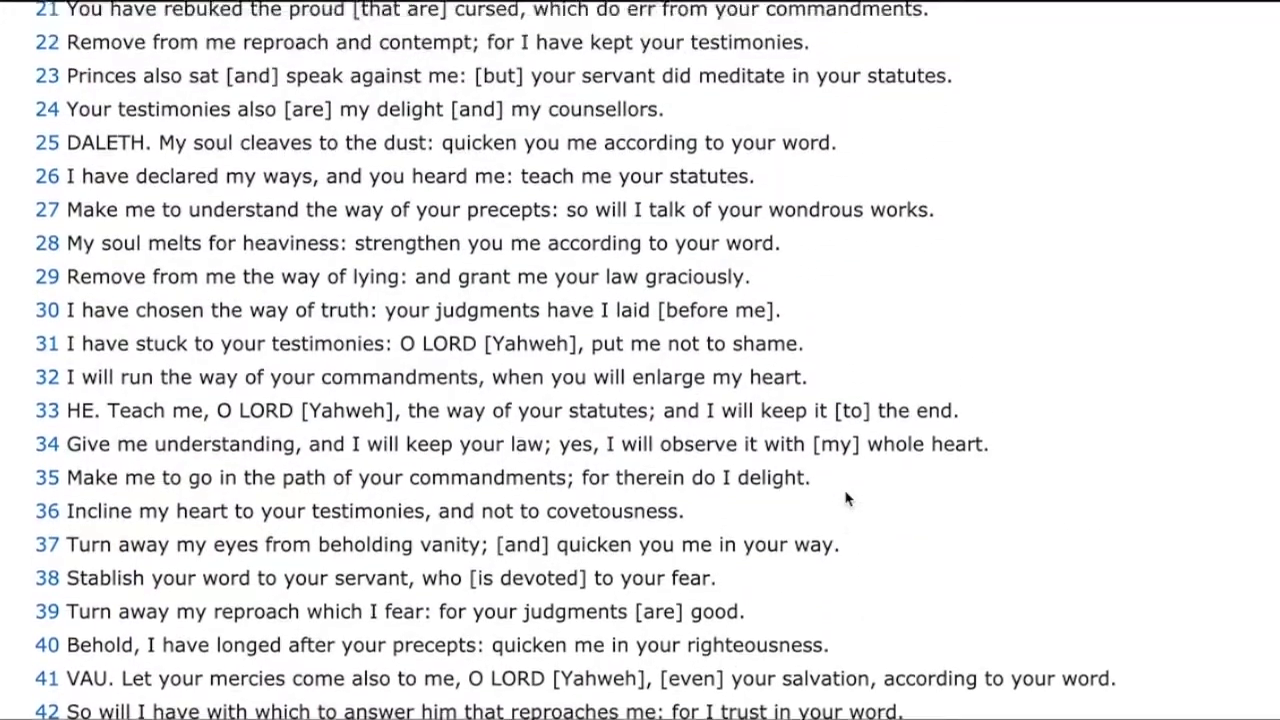
scroll(845, 492, "up", 6)
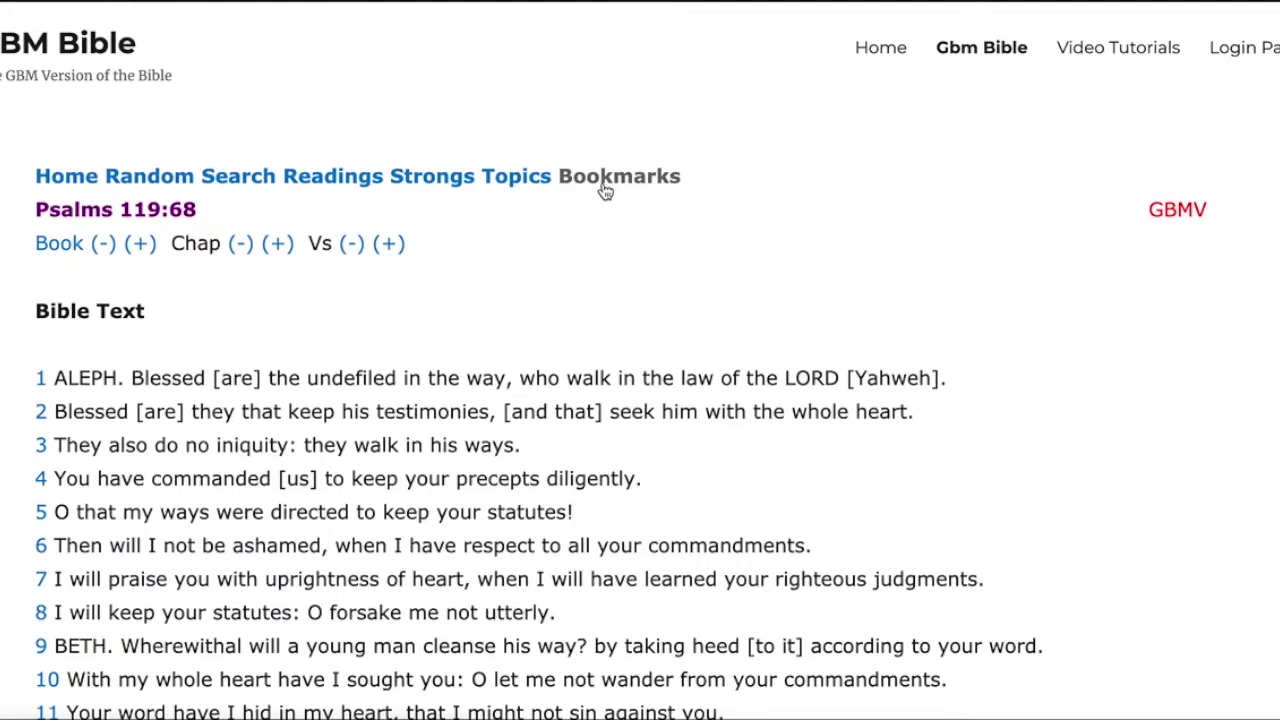
Save a bookmark named "My new bookmark" for the current verse, Psalms 119:68
left_click(607, 186)
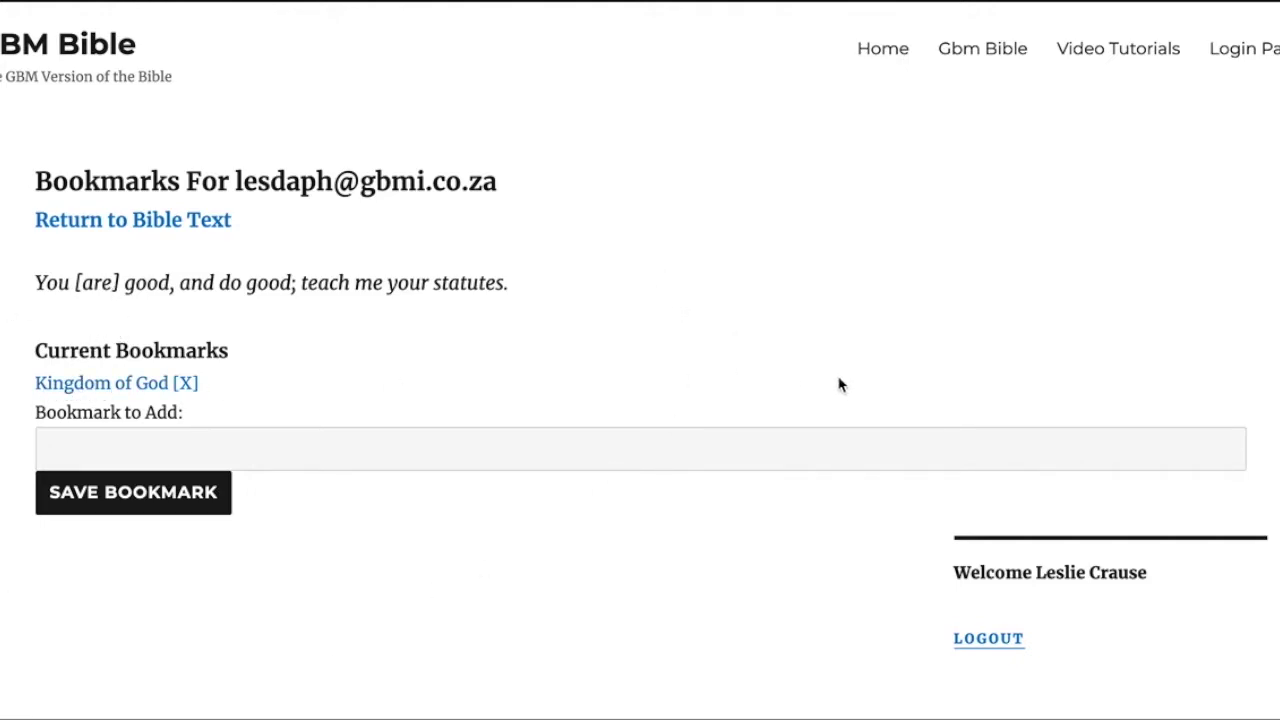
left_click(91, 449)
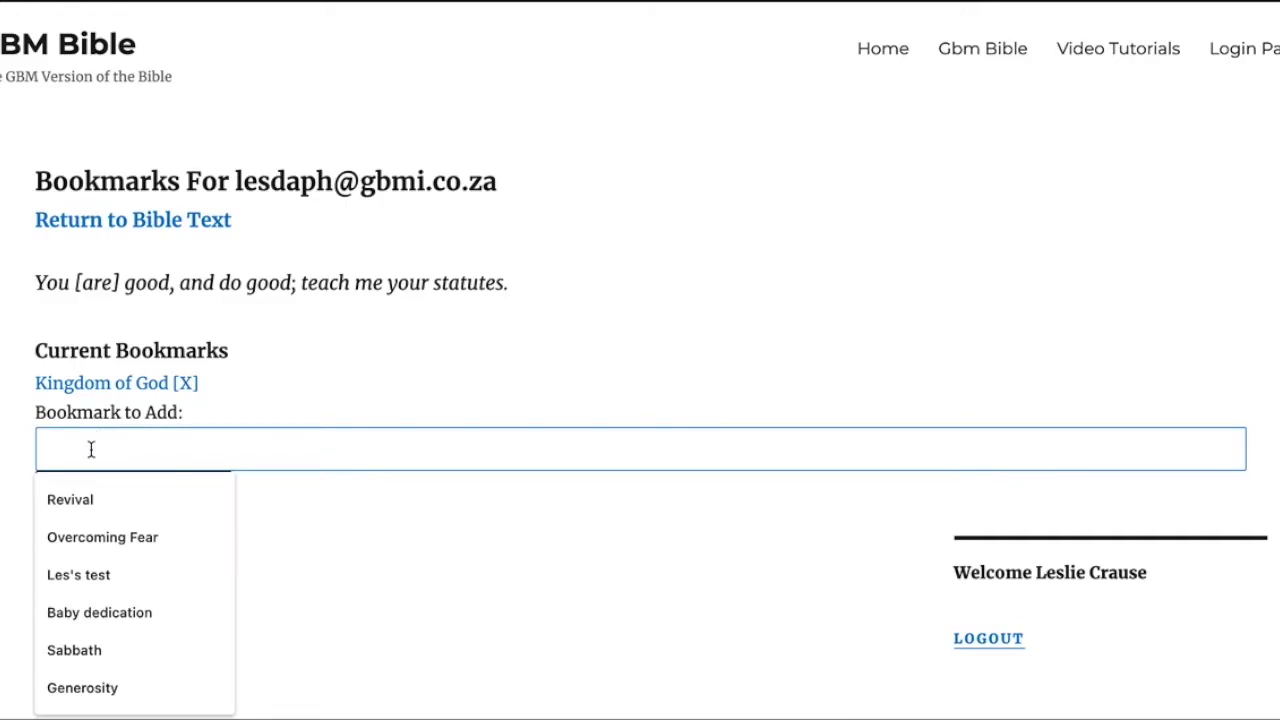
type("My new bookmark")
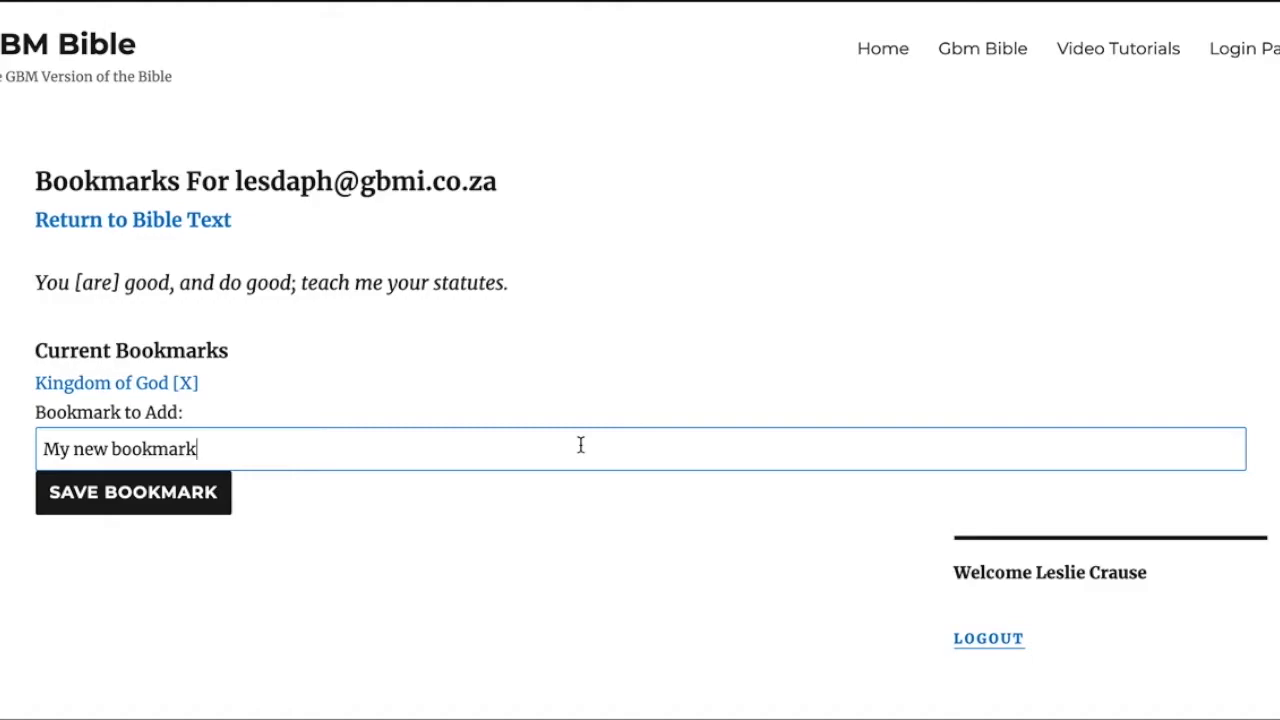
left_click(187, 494)
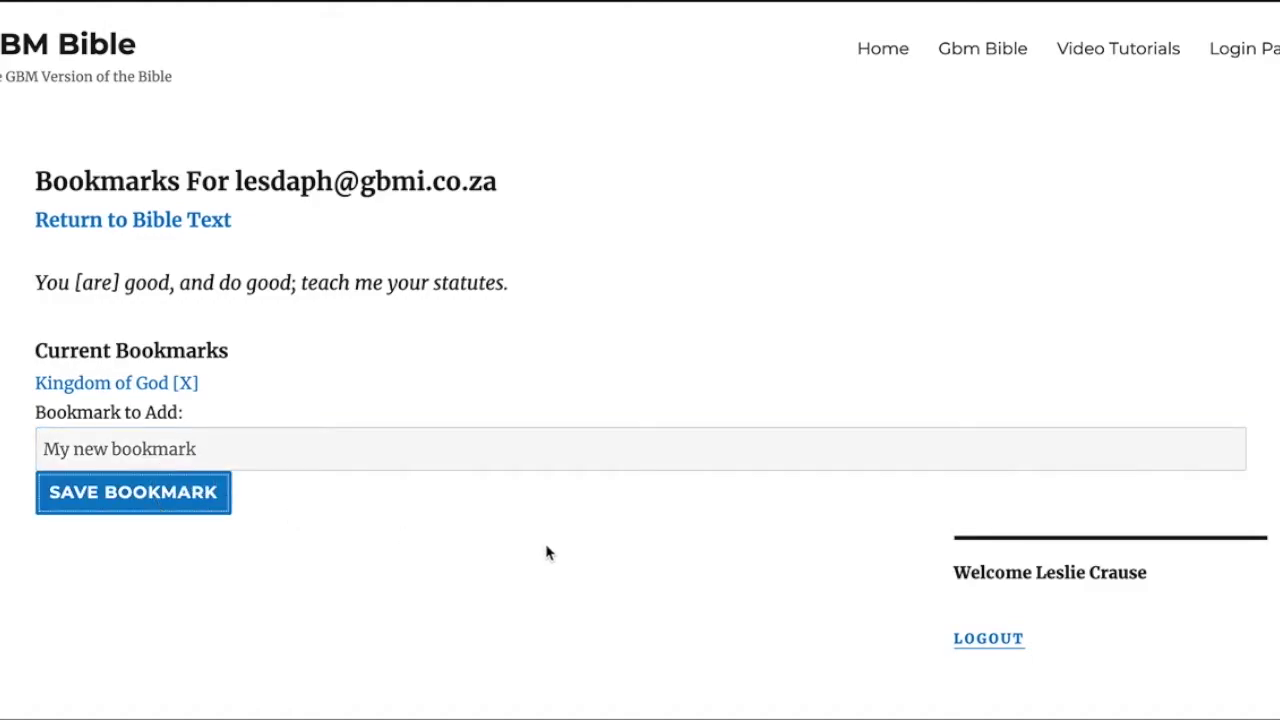
scroll(560, 580, "down", 3)
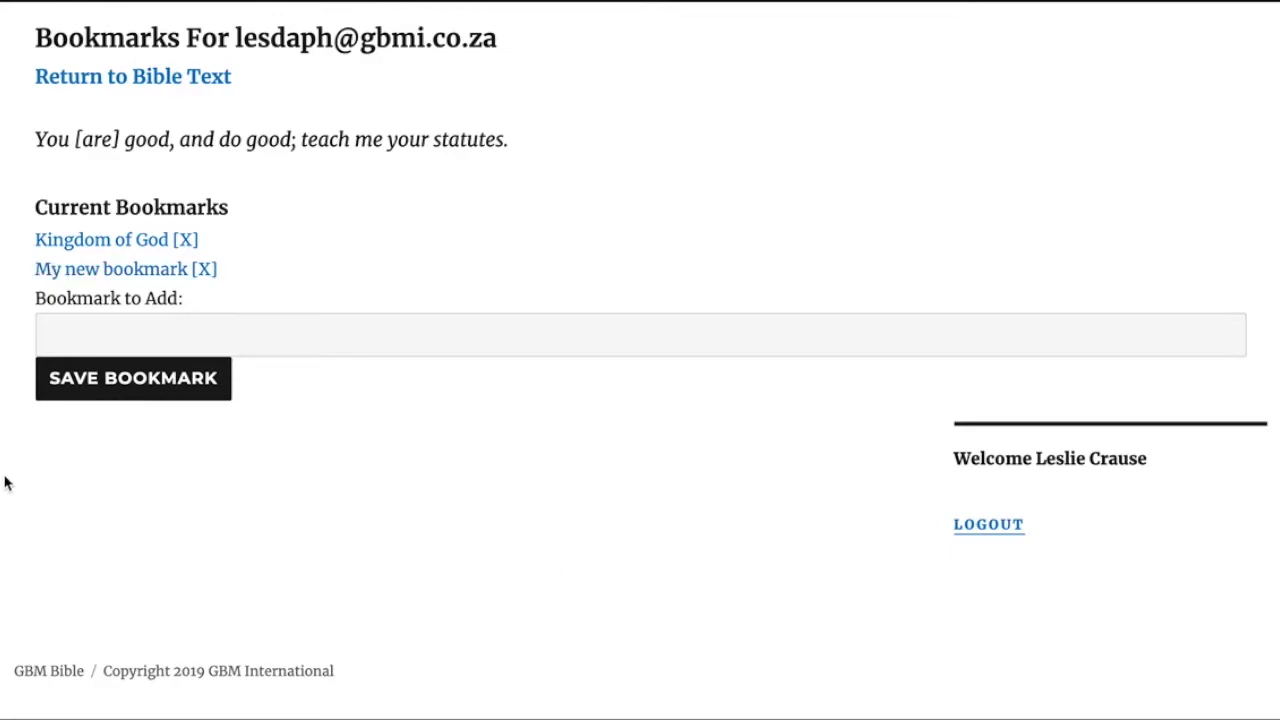
Open the verse saved under "My new bookmark" from the current bookmarks and return to the start of its chapter
left_click(72, 269)
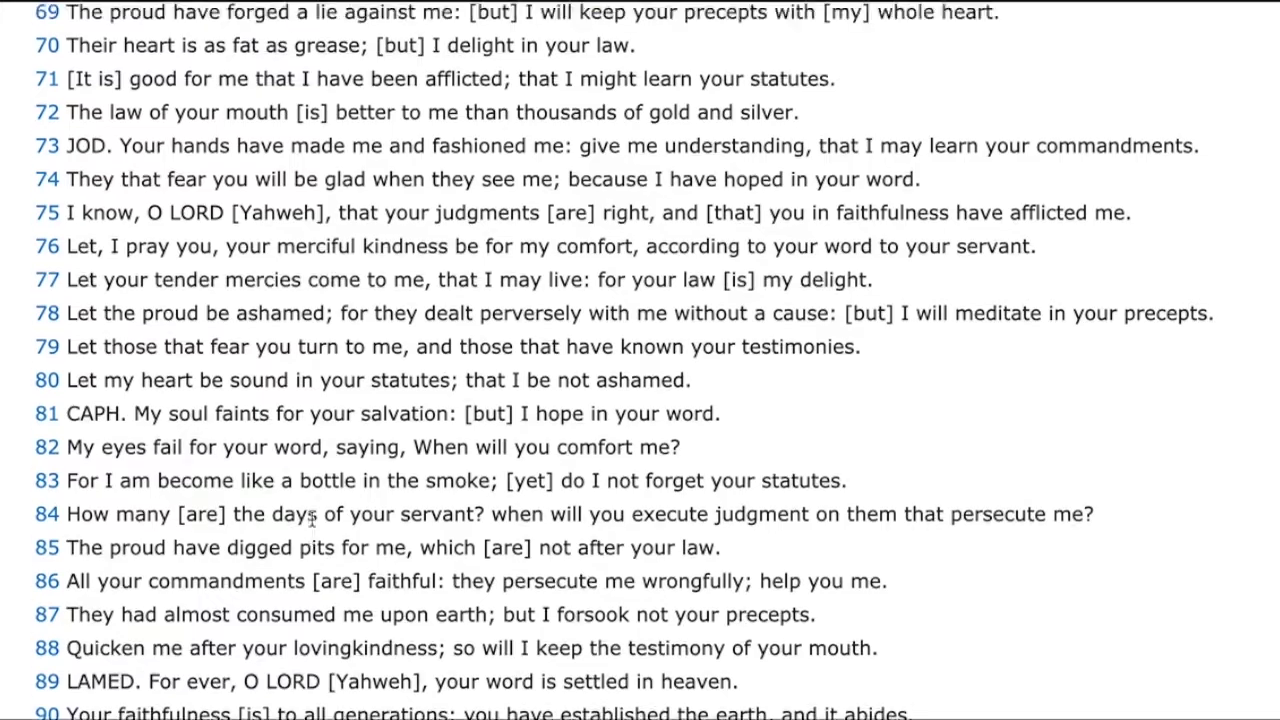
scroll(312, 518, "up", 20)
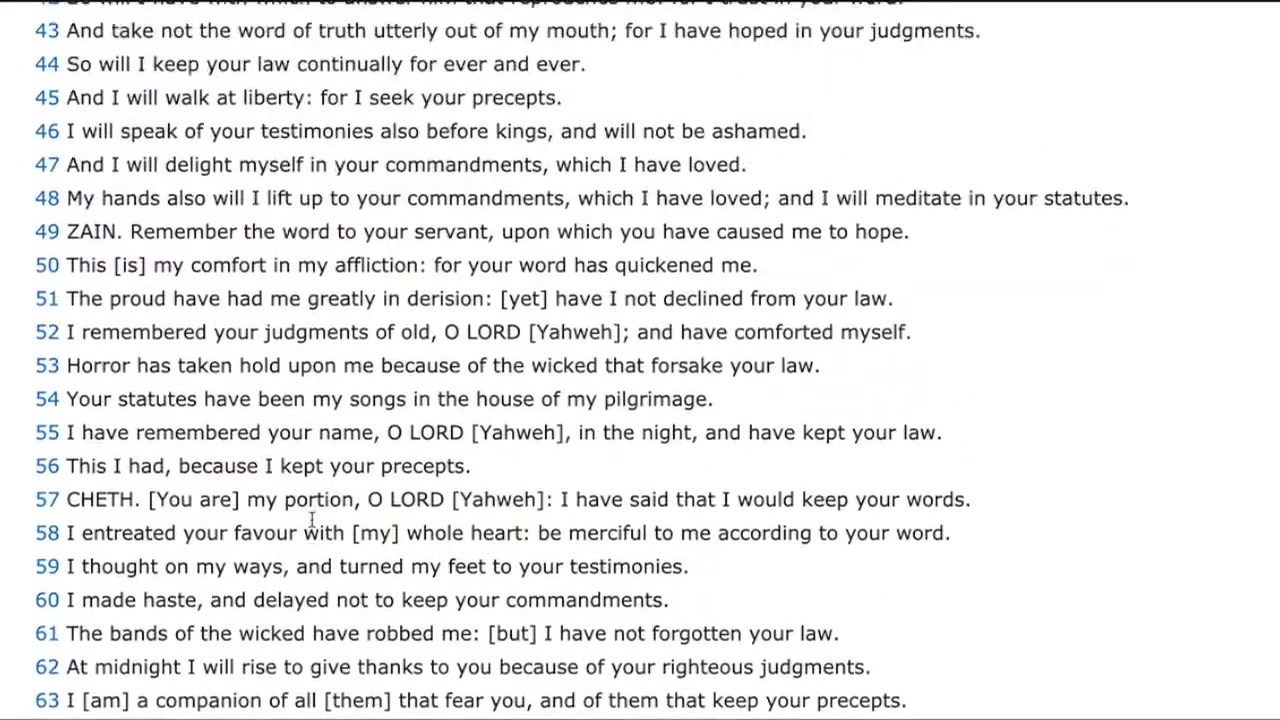
scroll(312, 518, "up", 3)
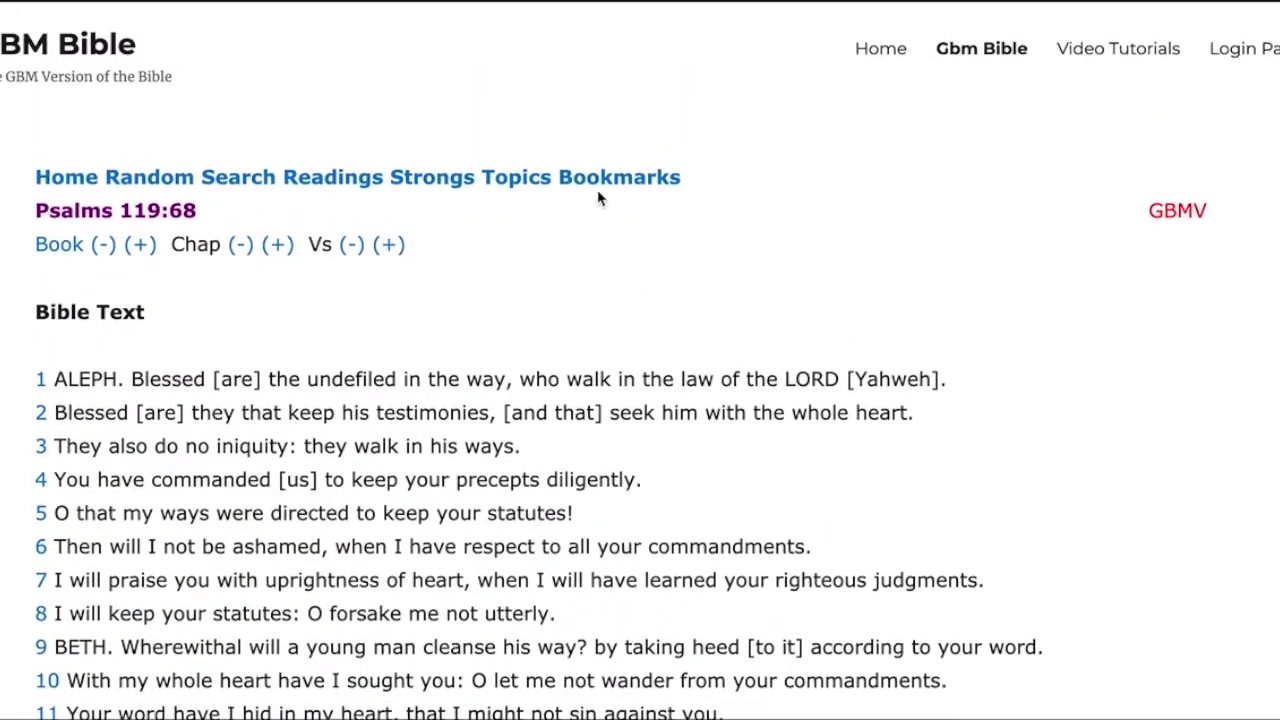
Open the verse saved under the "Kingdom of God" bookmark and look through its chapter
left_click(605, 182)
left_click(80, 383)
scroll(325, 493, "up", 2)
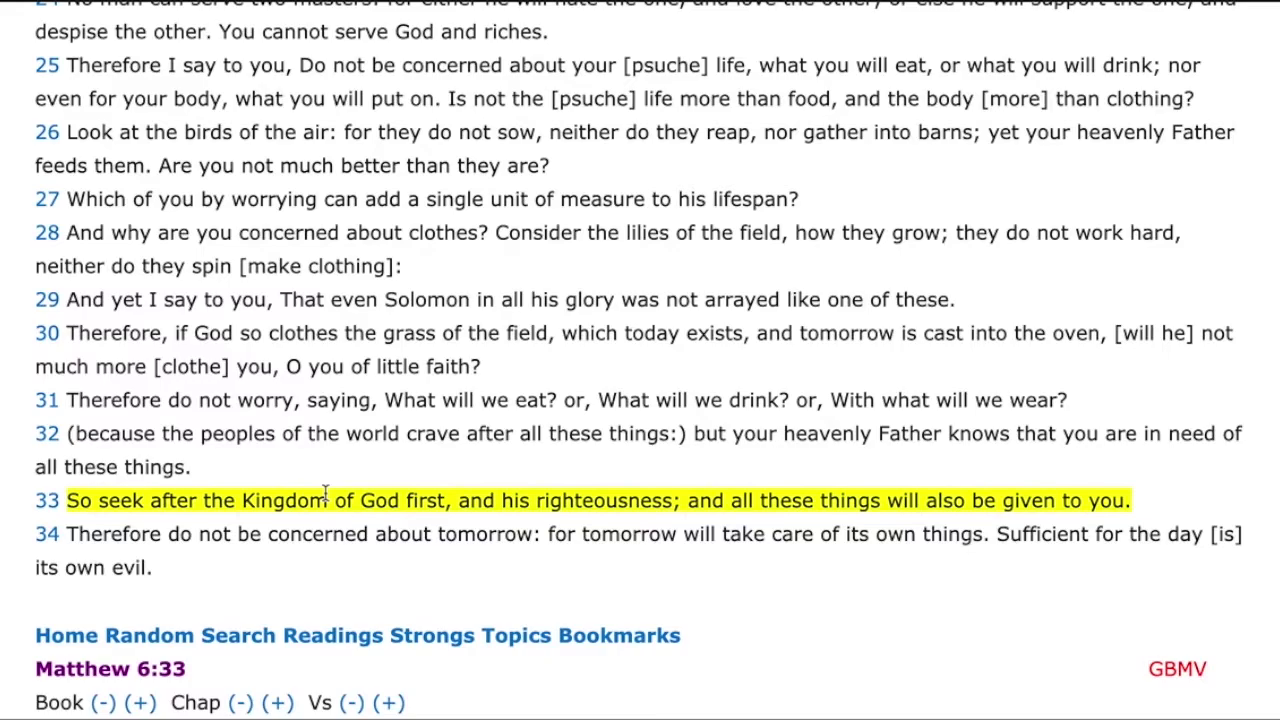
scroll(325, 493, "up", 2)
scroll(325, 493, "down", 2)
scroll(325, 493, "up", 1)
scroll(325, 493, "down", 1)
scroll(325, 493, "up", 15)
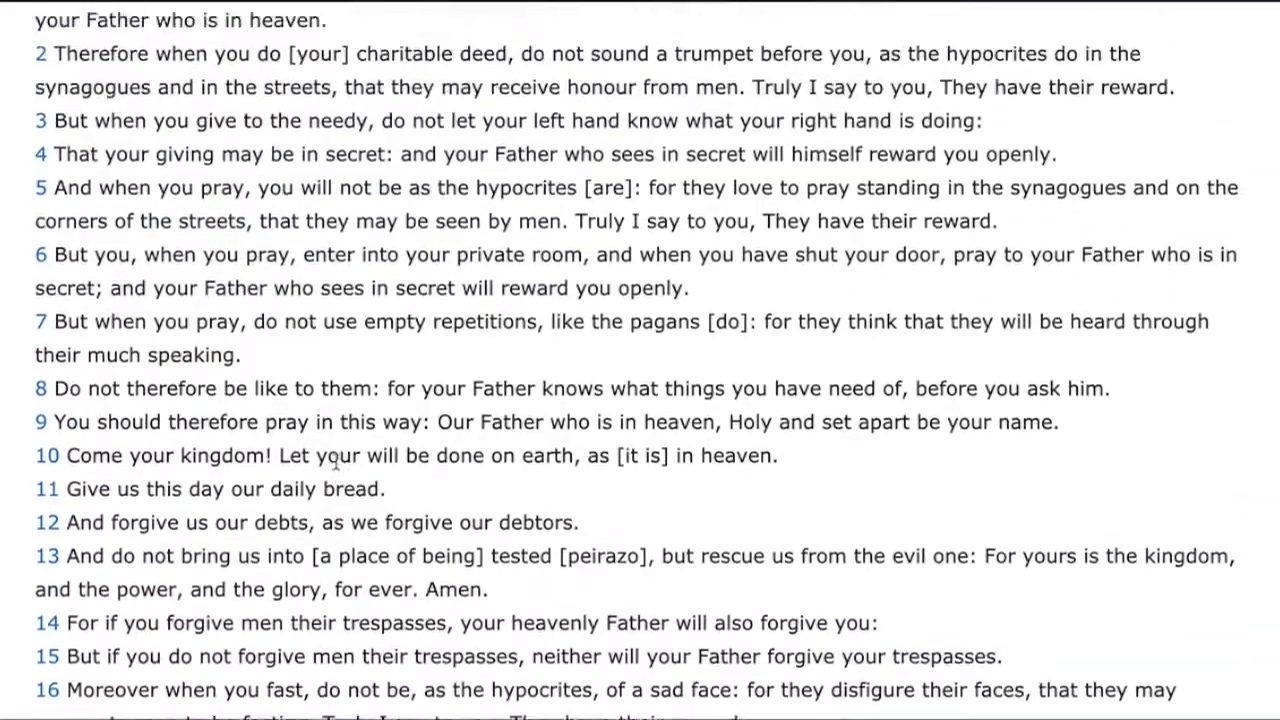
scroll(336, 459, "up", 4)
Switch back to the Psalms passage through the "My new bookmark" entry in the bookmarks
left_click(603, 188)
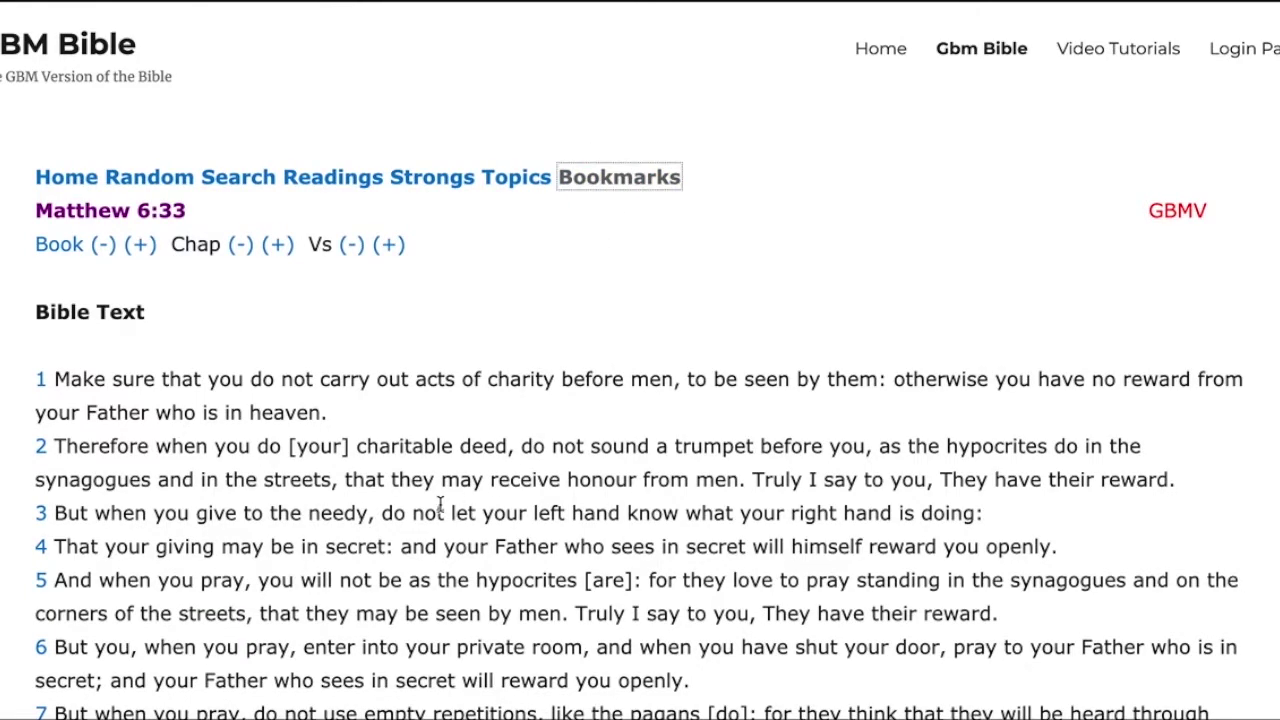
left_click(80, 413)
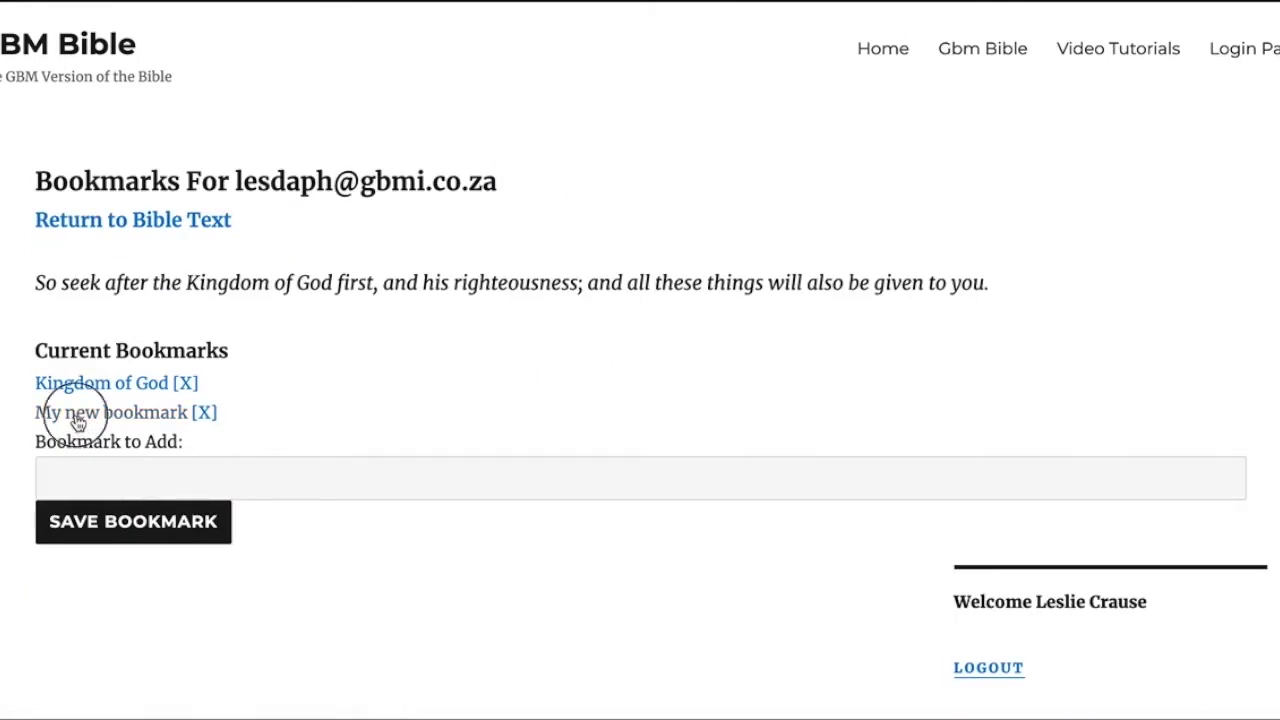
scroll(632, 580, "up", 10)
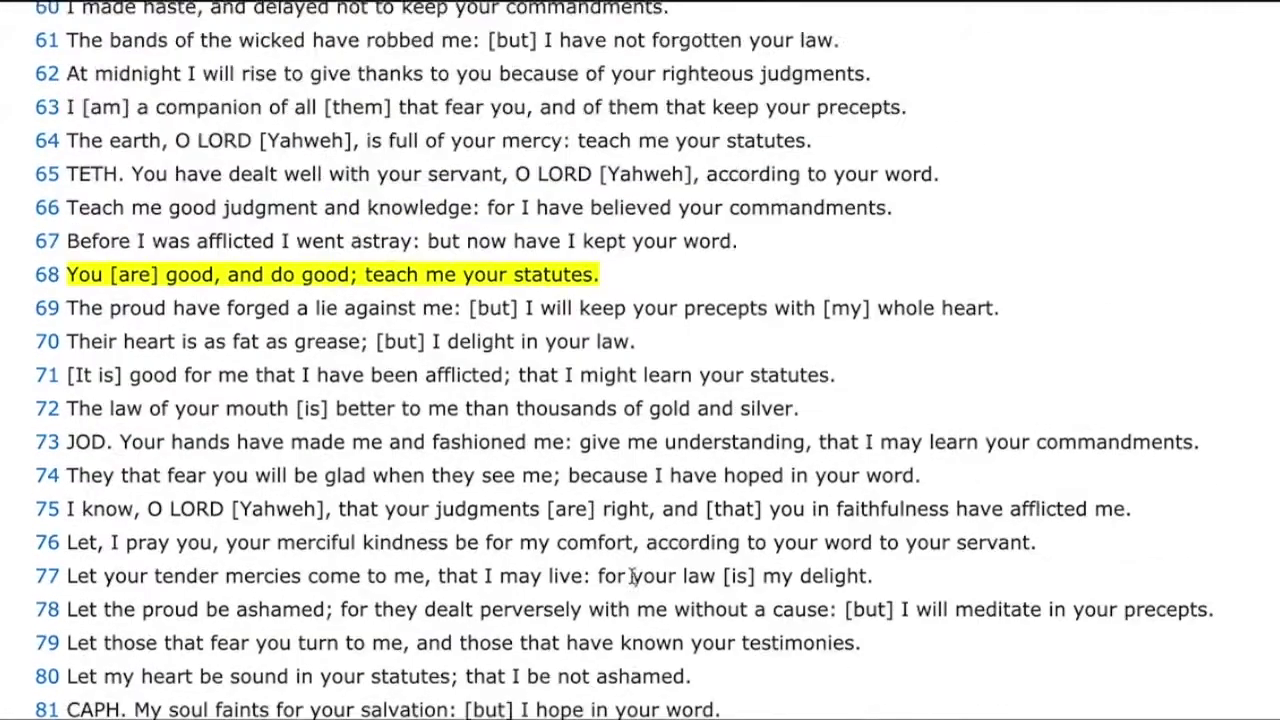
scroll(631, 583, "up", 16)
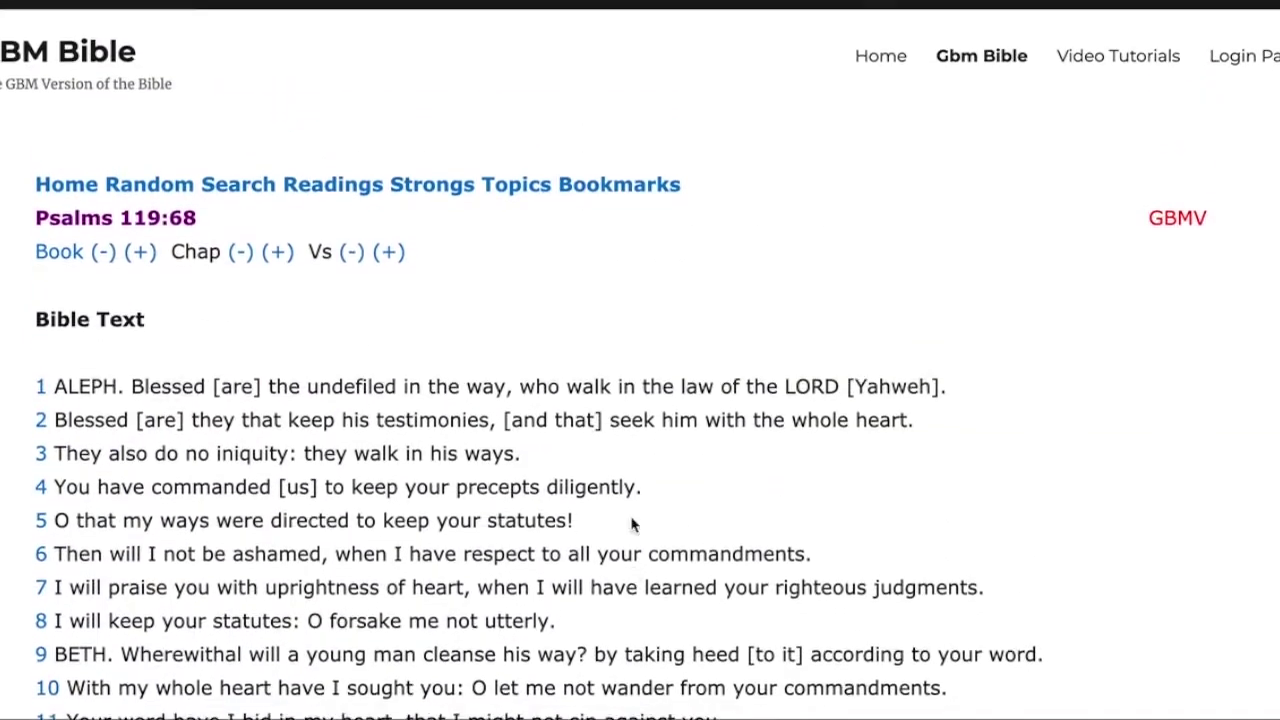
scroll(693, 338, "down", 2)
scroll(706, 343, "up", 2)
Log out of the member account from the site's home page and open the GBM Bible as a guest
left_click(880, 50)
left_click(980, 250)
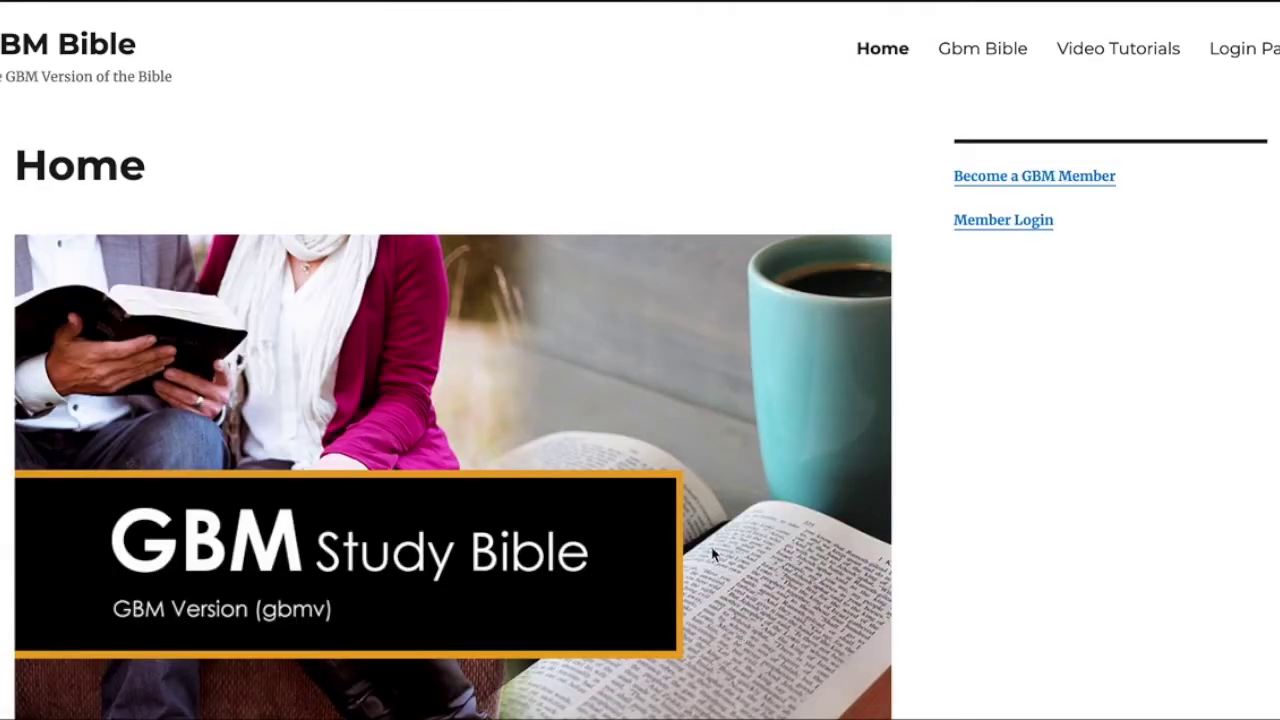
left_click(980, 50)
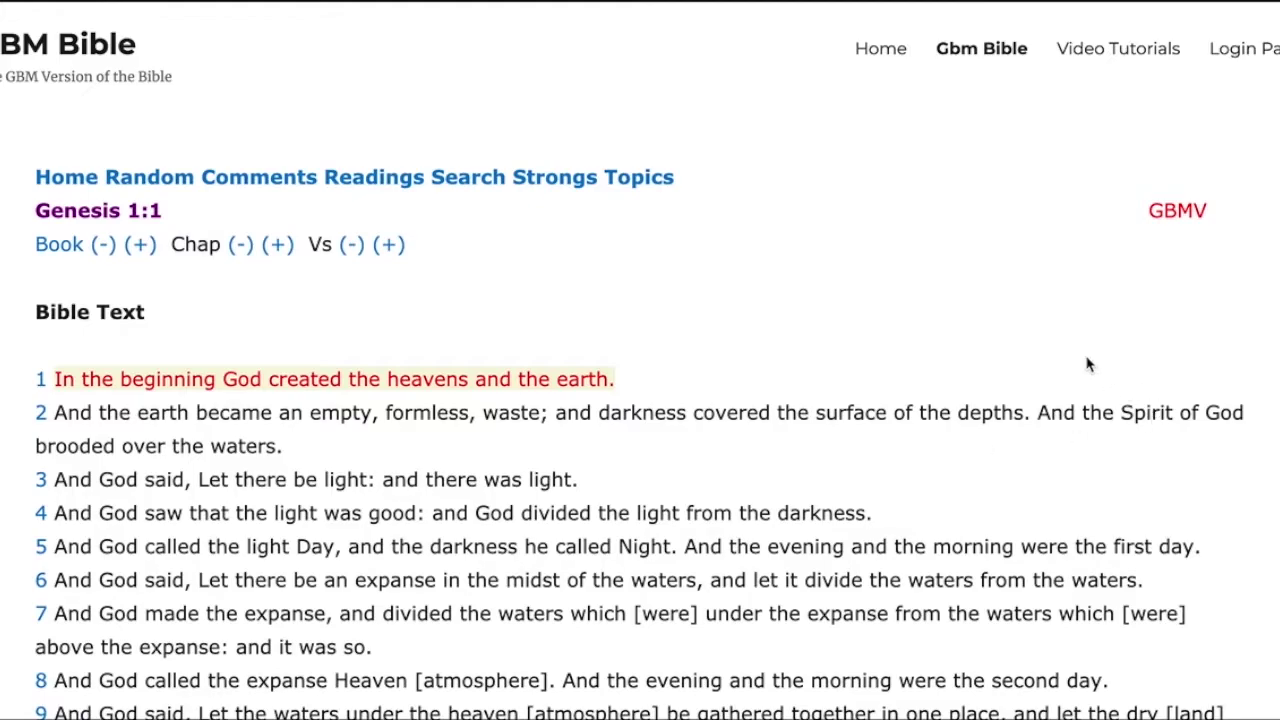
Log back in as a member with the prefilled credentials and reopen the GBM Bible to check the last-read verse
left_click(900, 50)
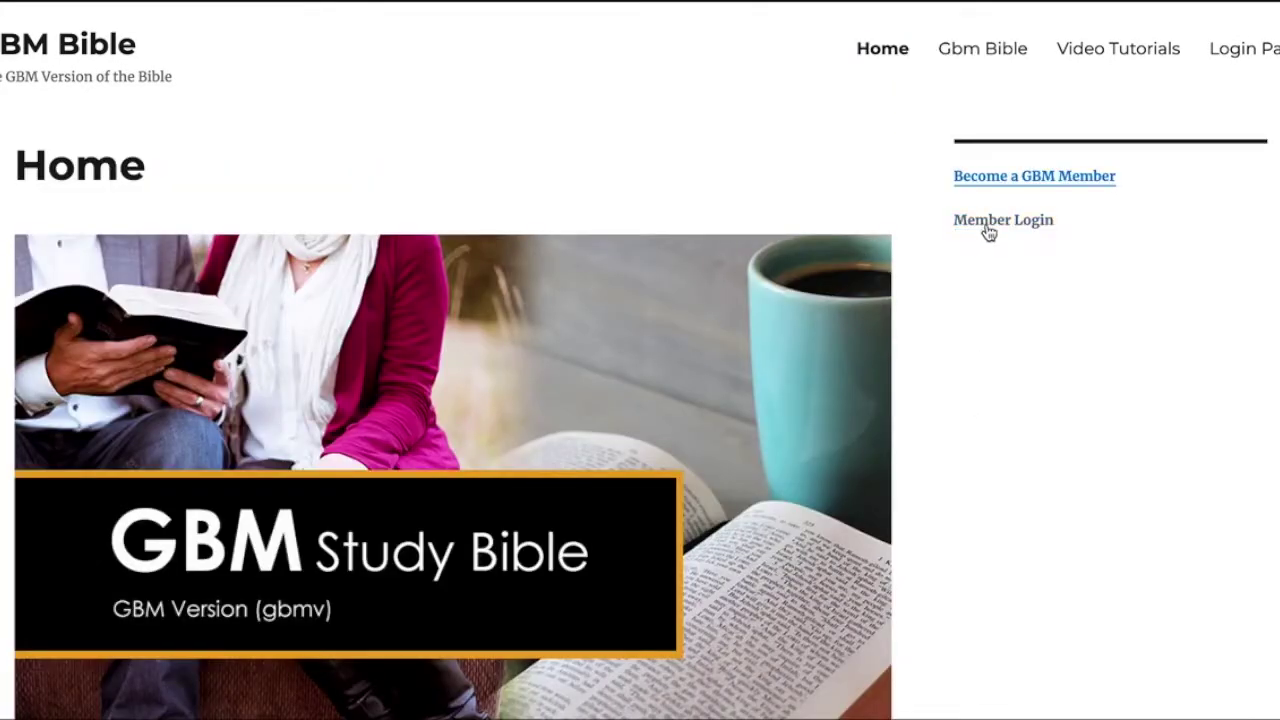
left_click(988, 222)
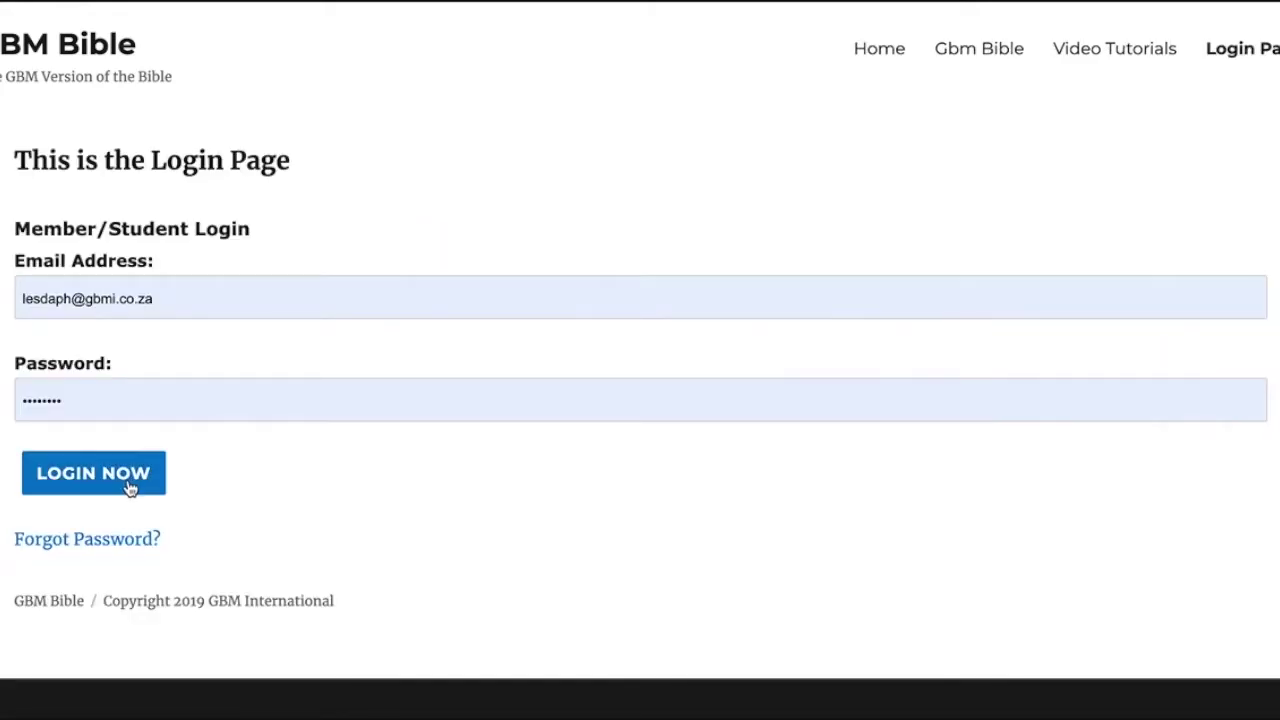
left_click(129, 487)
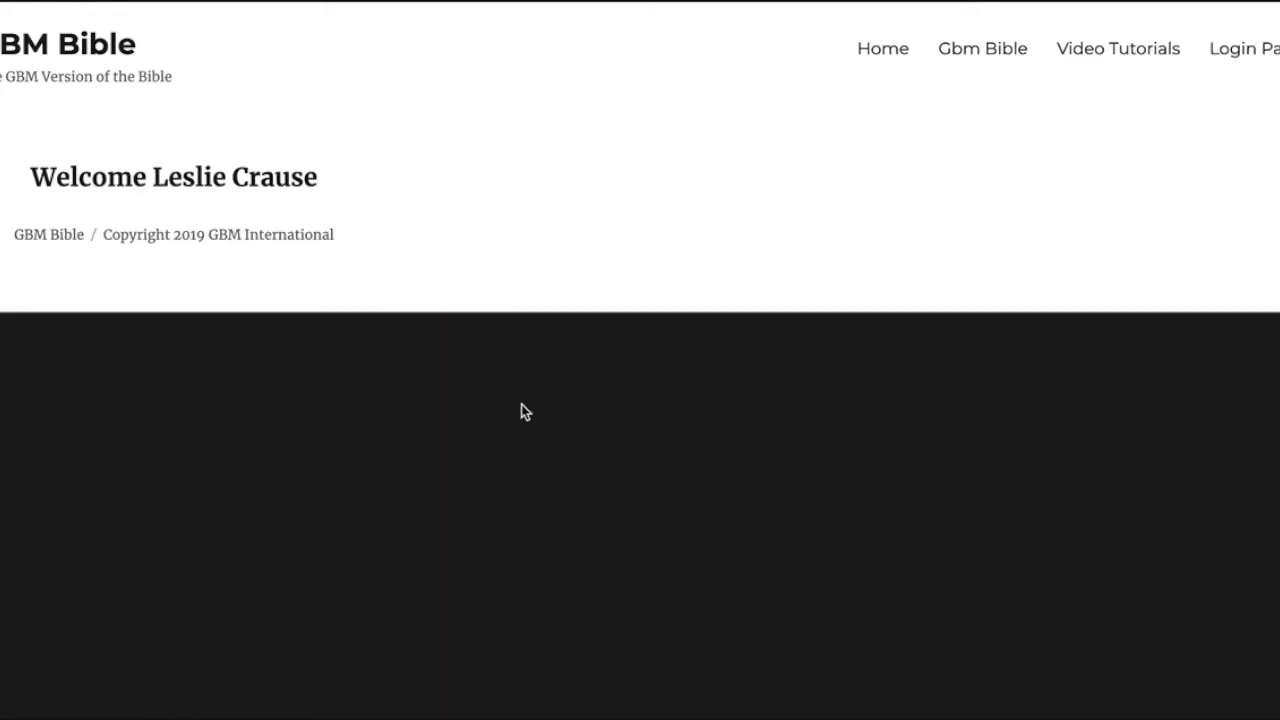
left_click(973, 52)
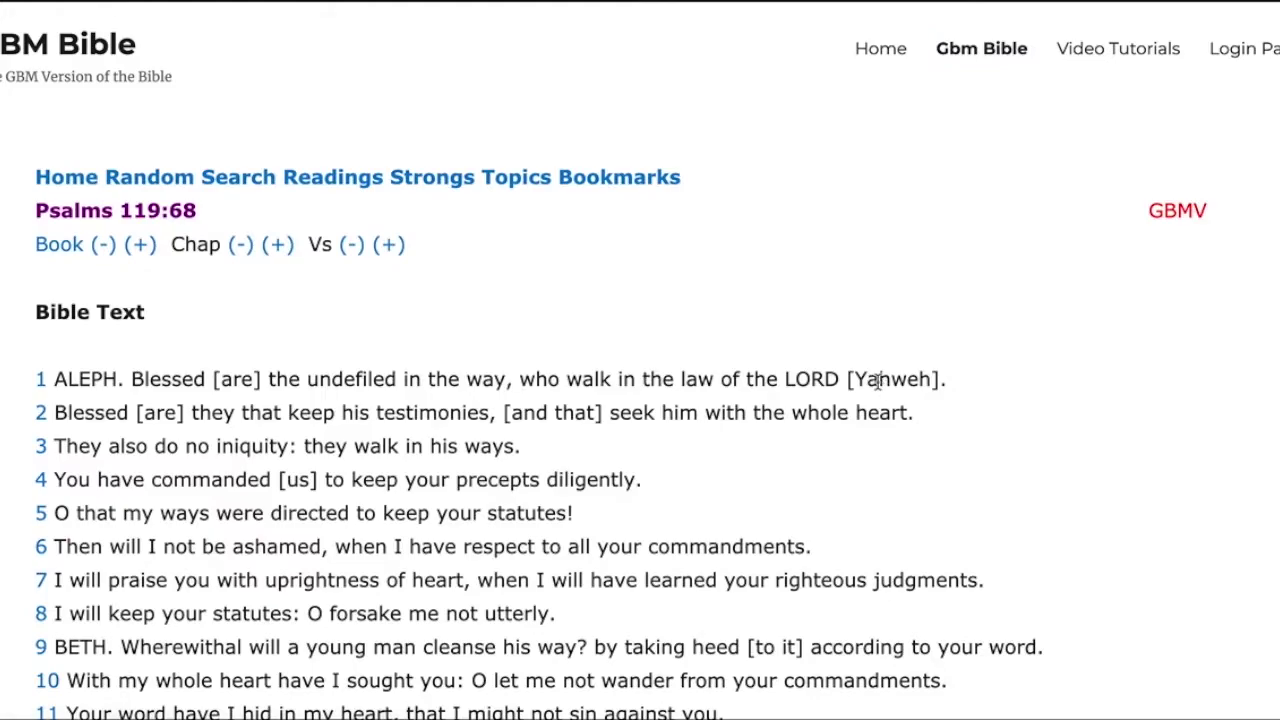
scroll(883, 385, "down", 12)
scroll(783, 400, "down", 11)
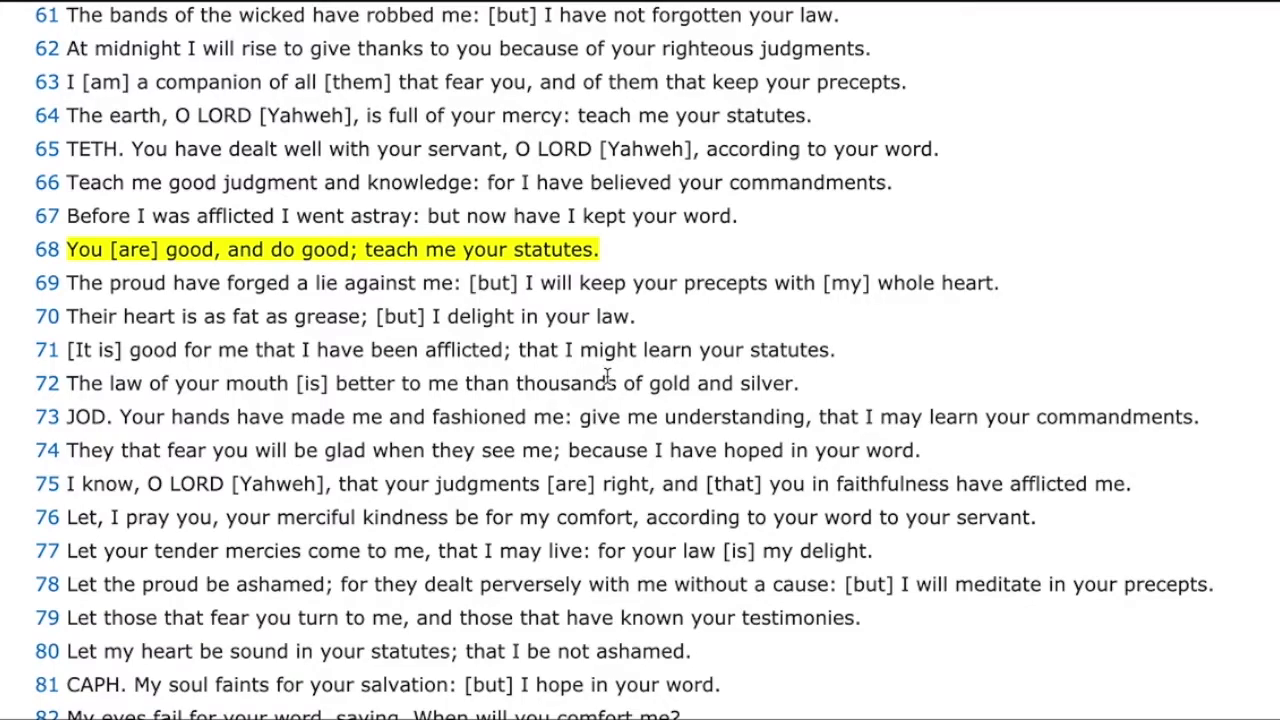
scroll(606, 377, "up", 20)
scroll(606, 377, "up", 1)
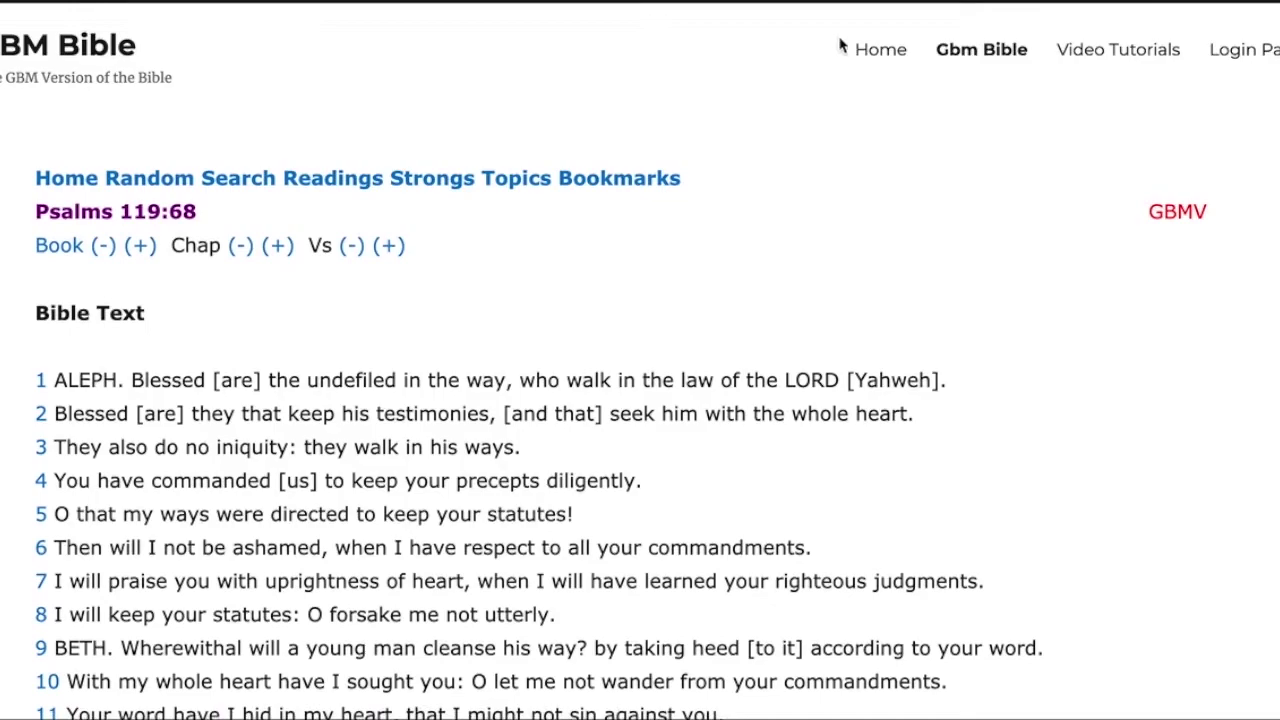
Return to the site's home page and log out of the member account
left_click(872, 52)
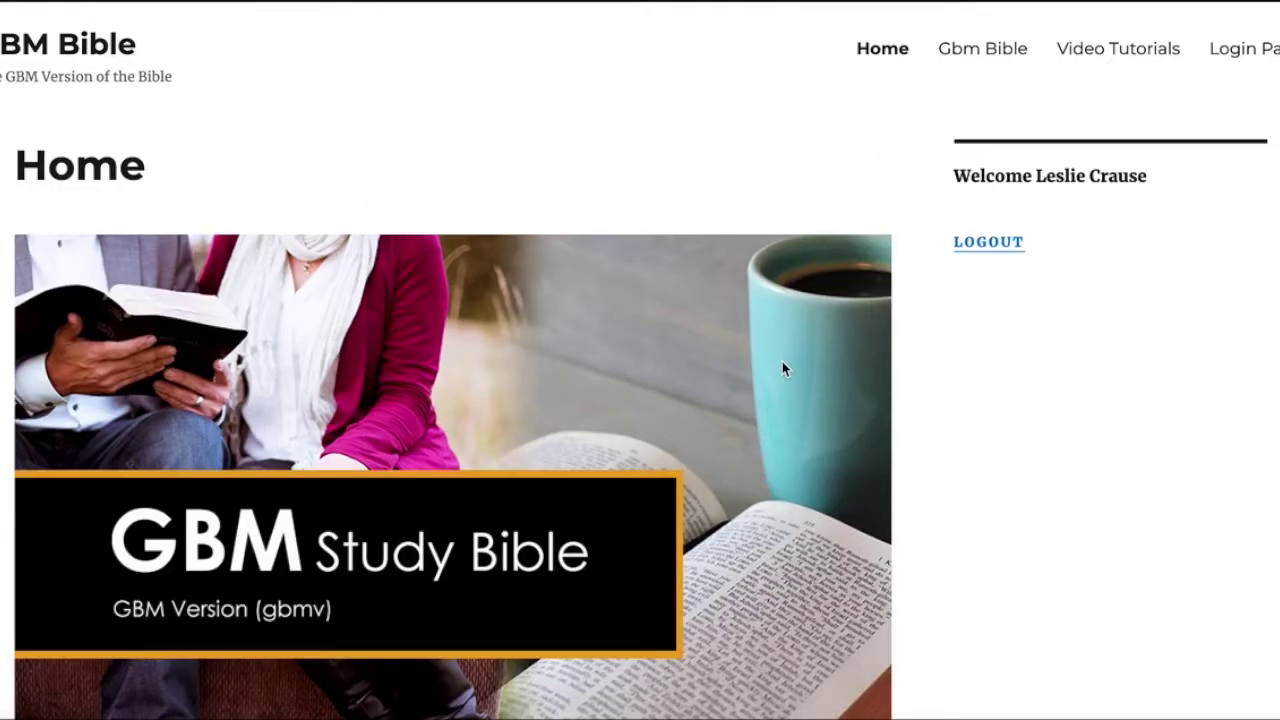
left_click(988, 244)
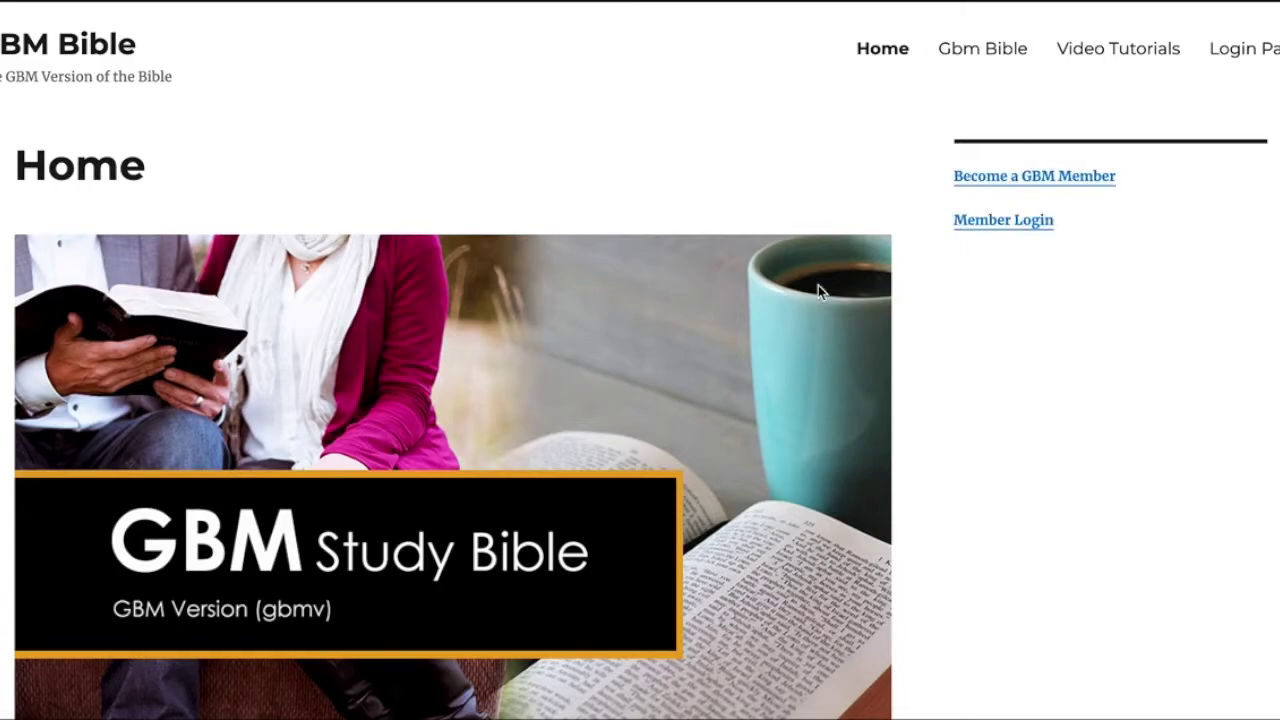
Open the GBM membership registration page and look through the Subscriber/Member/Partner Application form
left_click(996, 184)
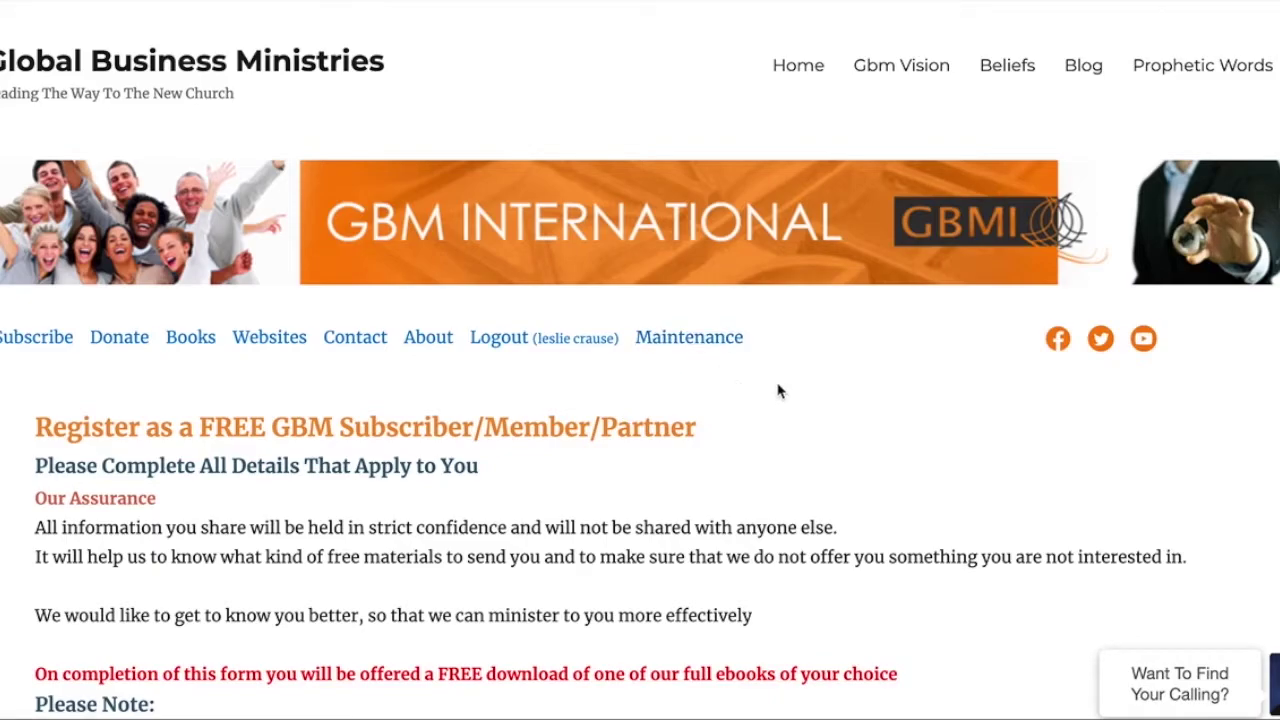
scroll(775, 462, "down", 3)
scroll(770, 468, "down", 15)
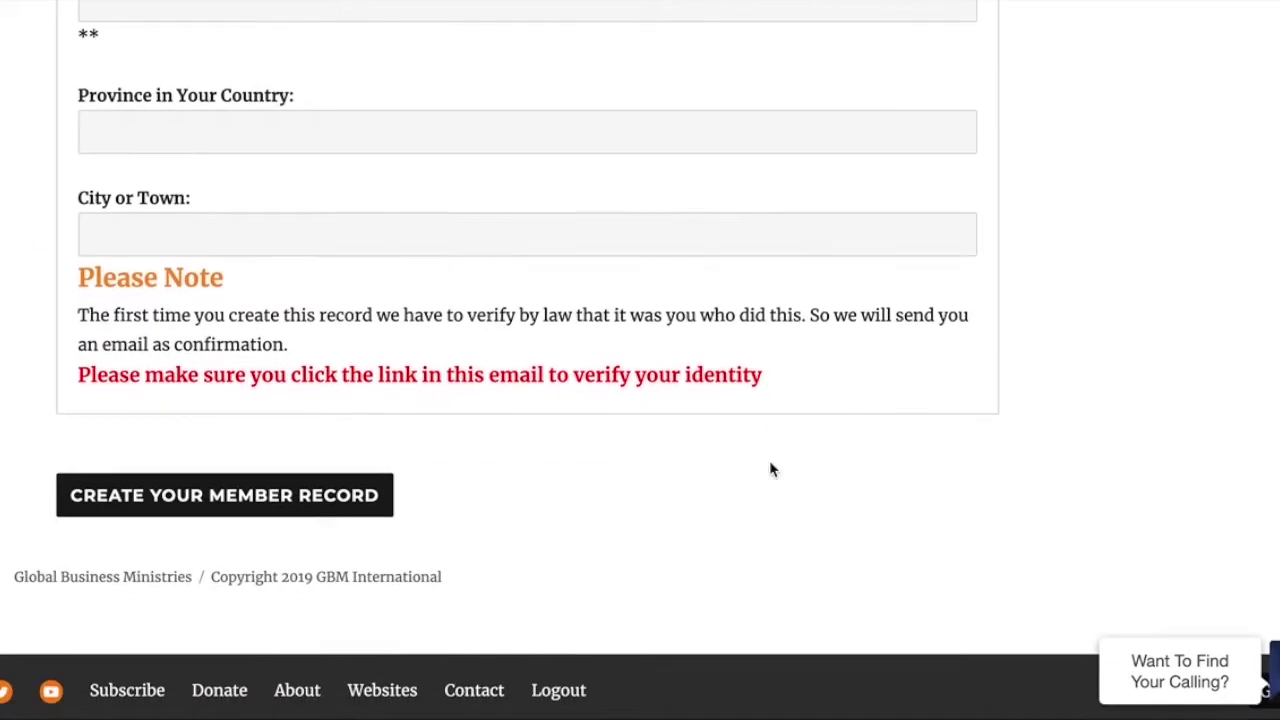
scroll(770, 468, "up", 12)
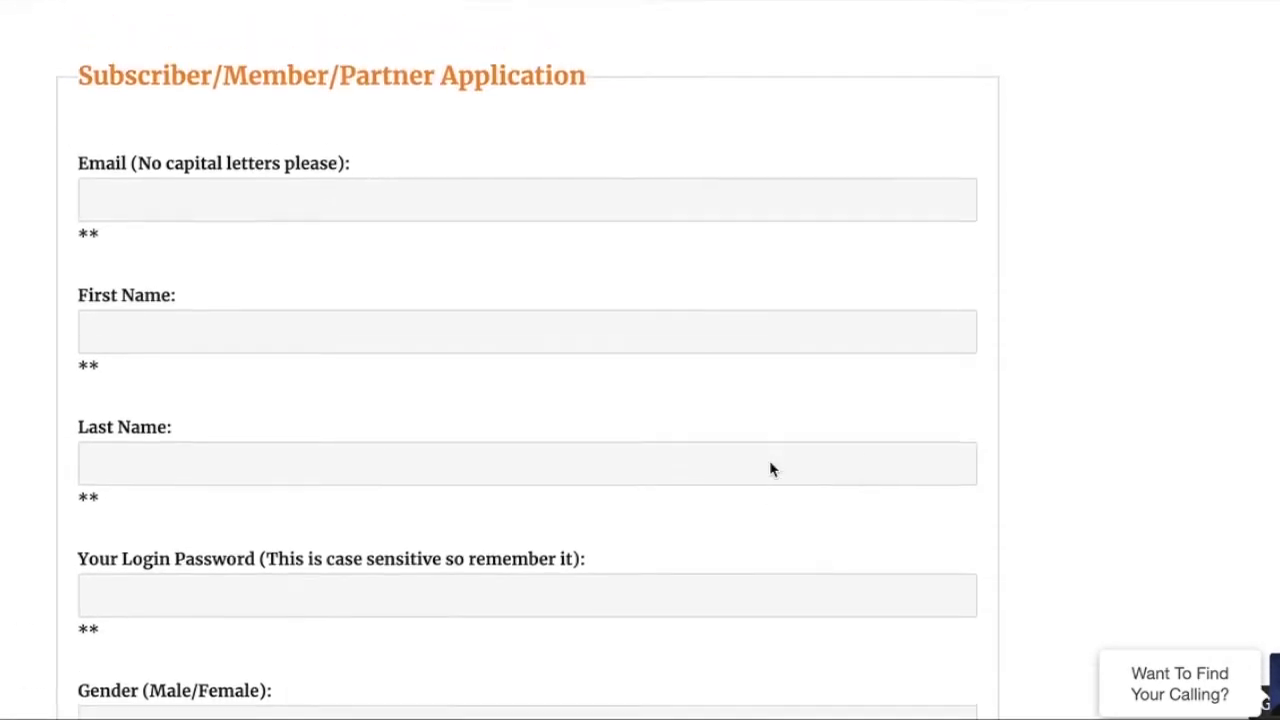
Go through the Email, First Name and Last Name fields of the Subscriber/Member/Partner Application without filling them in
scroll(769, 469, "up", 4)
left_click(110, 558)
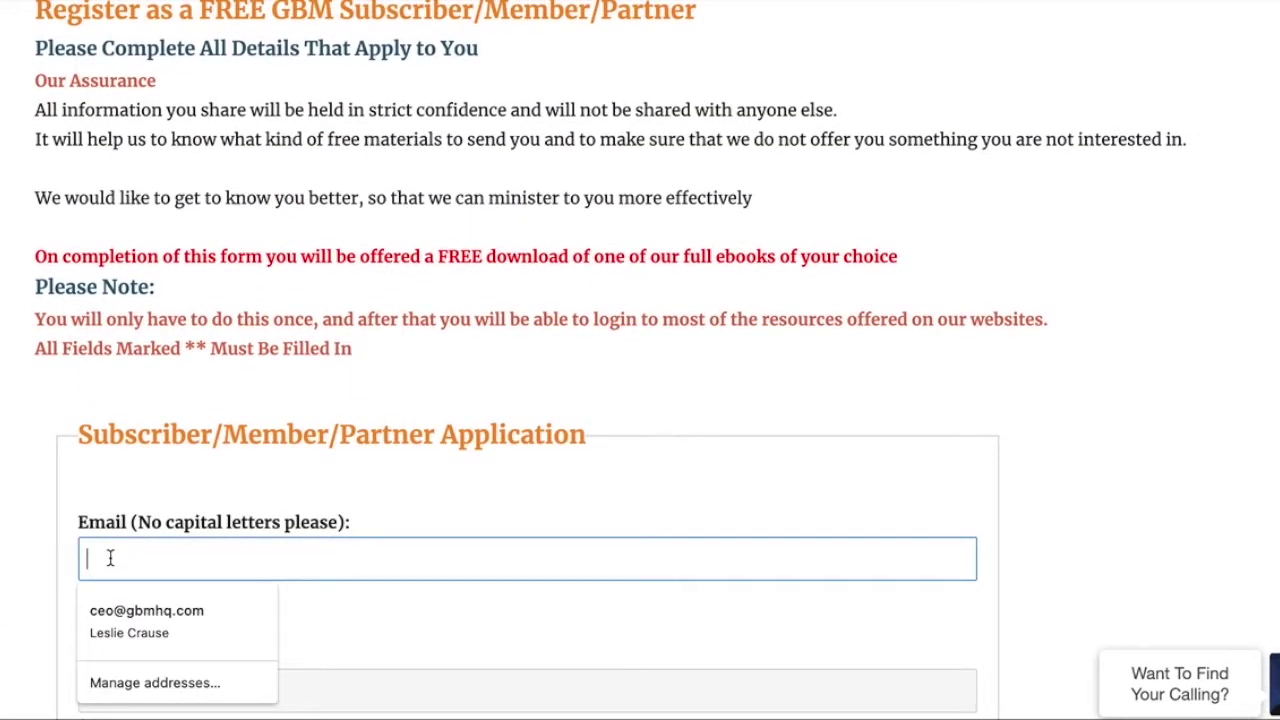
scroll(331, 571, "down", 3)
left_click(153, 386)
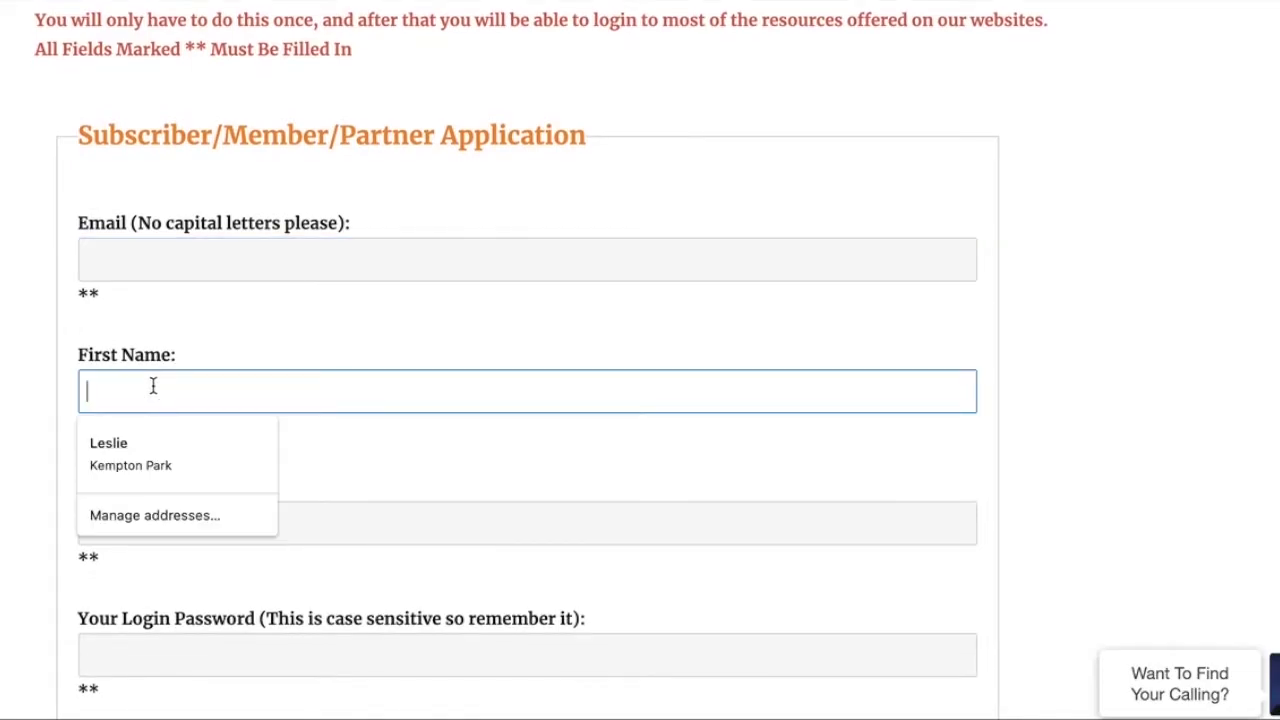
left_click(340, 525)
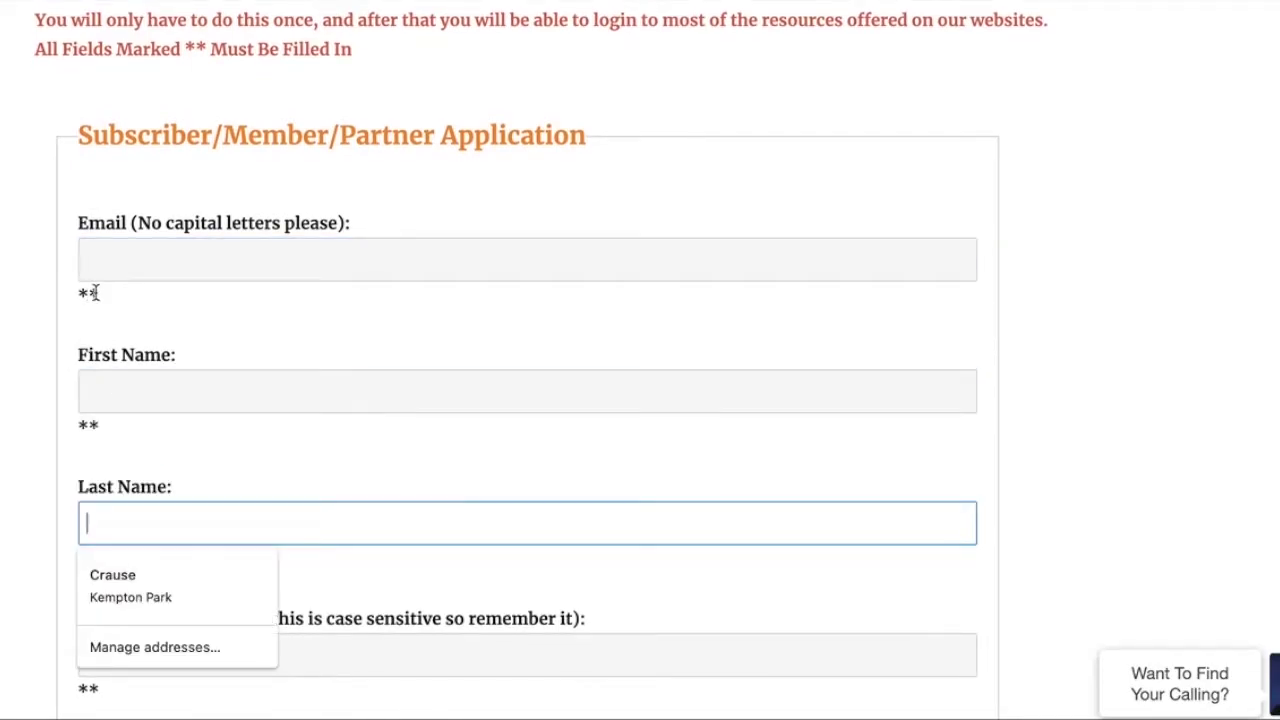
Review the remaining required fields of the application and try to create the member record with the form left blank
scroll(88, 432, "down", 7)
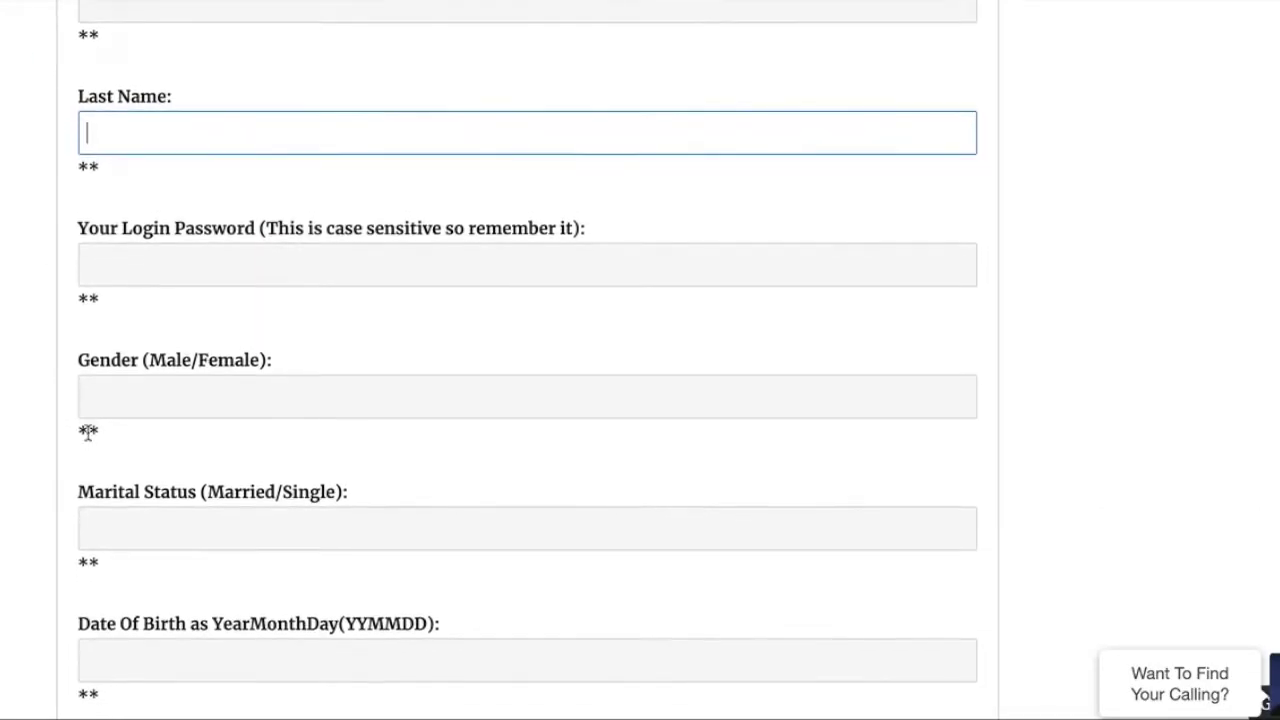
scroll(87, 434, "down", 2)
scroll(86, 435, "up", 2)
scroll(87, 438, "down", 3)
scroll(87, 437, "down", 2)
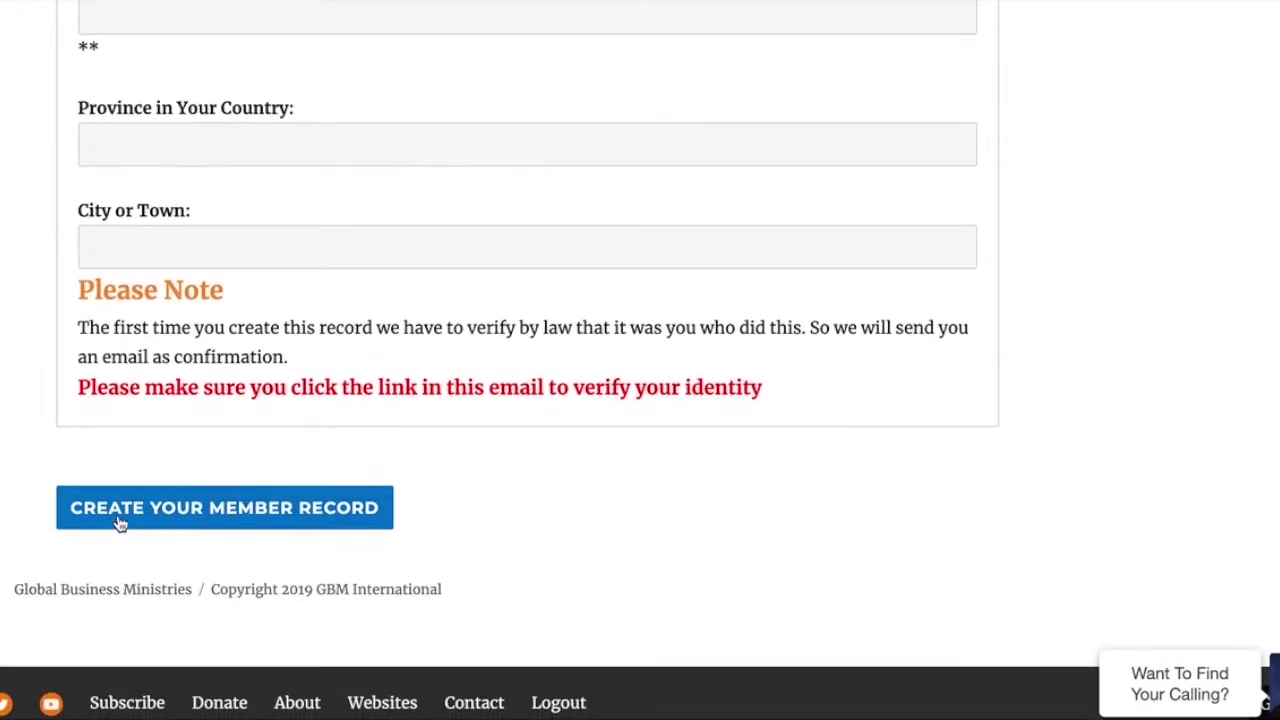
left_click(116, 522)
scroll(480, 265, "up", 2)
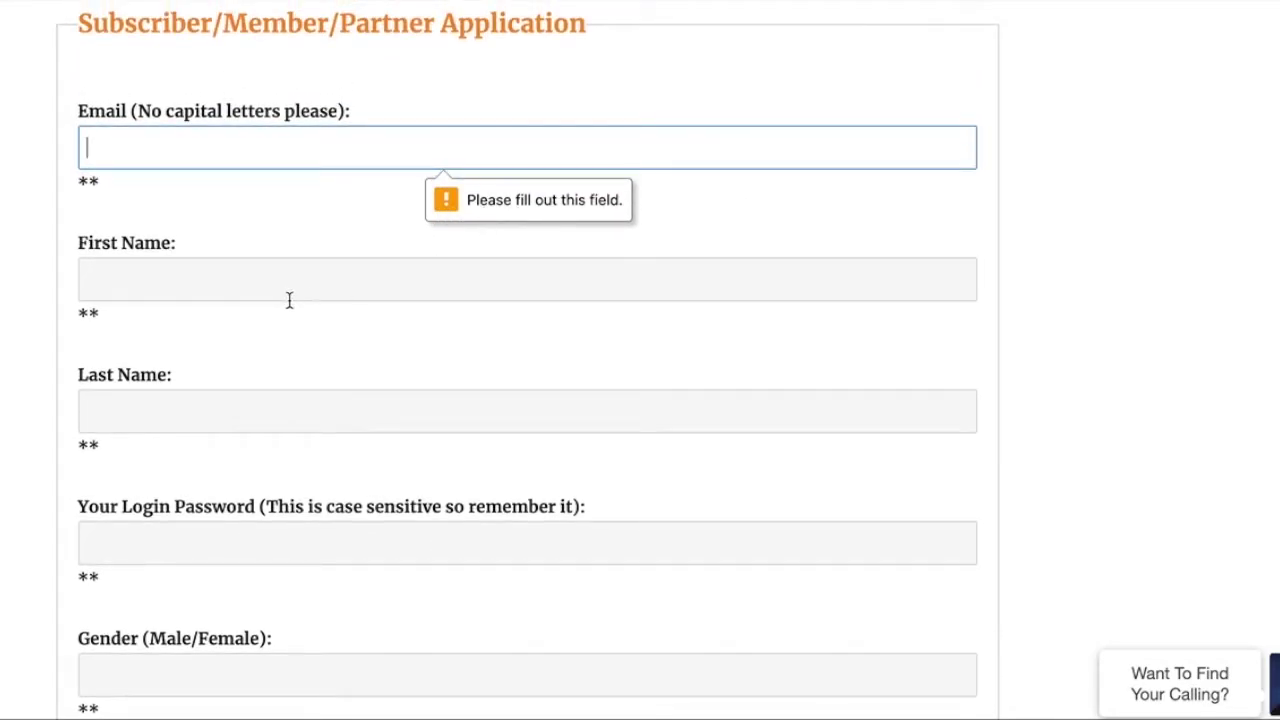
Examine the email verification note at the end of the application and review the Email field and introductory notes again
scroll(115, 447, "down", 10)
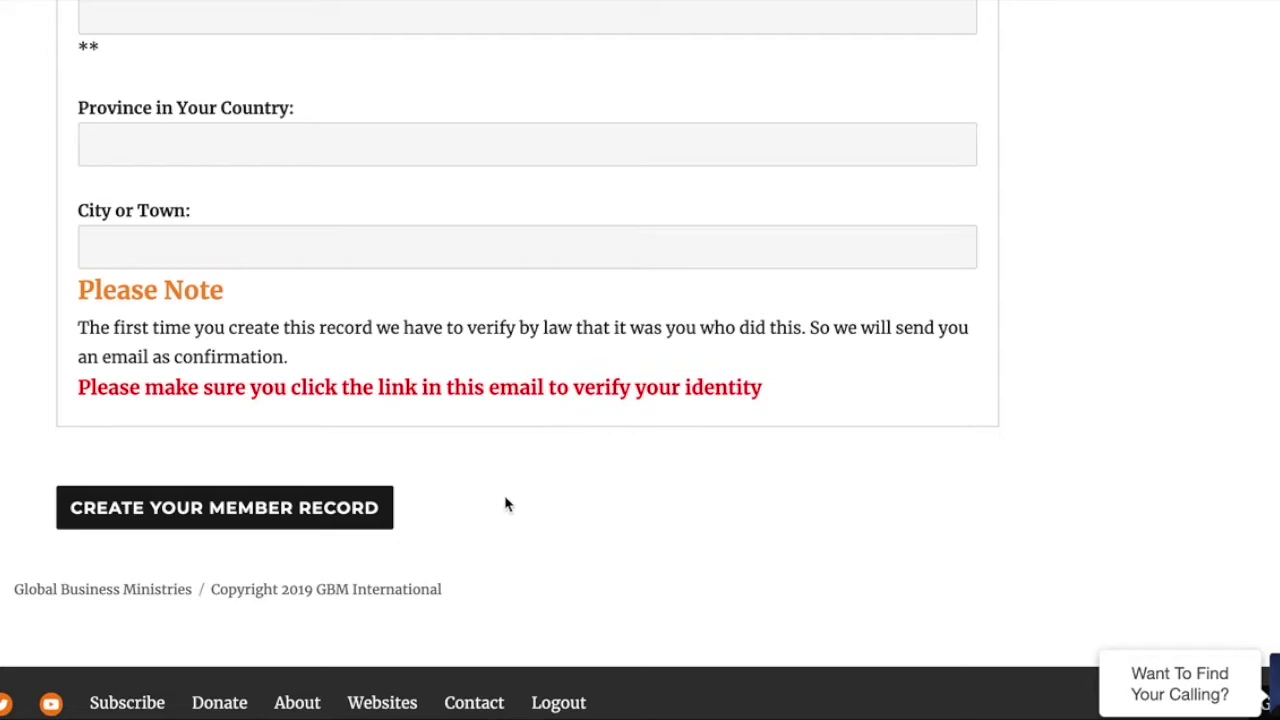
scroll(506, 505, "up", 12)
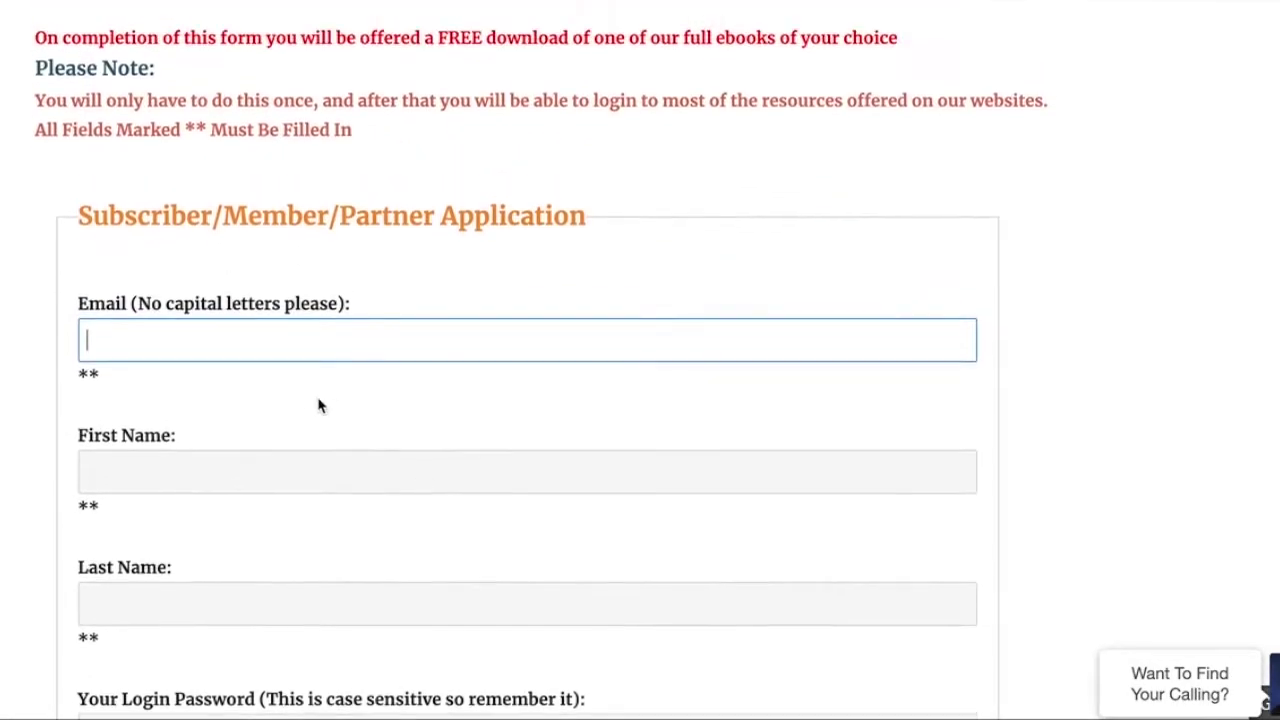
scroll(320, 405, "up", 2)
left_click(189, 412)
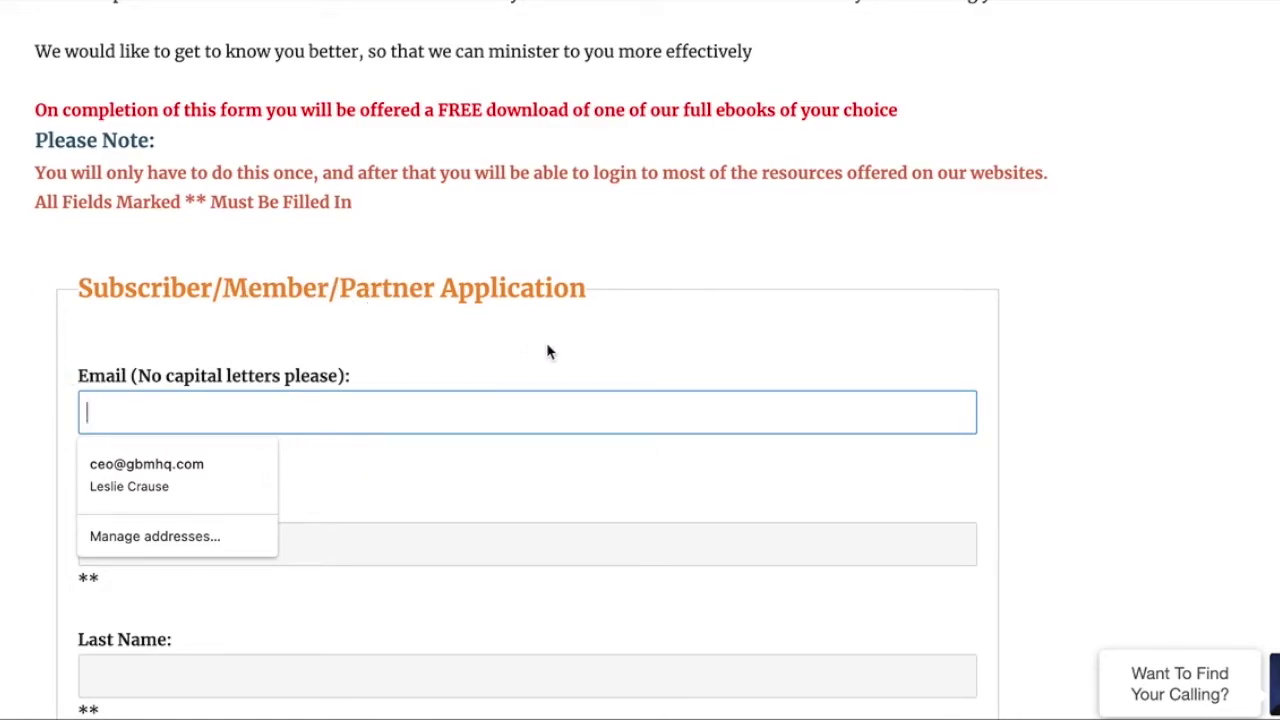
scroll(546, 351, "down", 2)
scroll(546, 351, "up", 2)
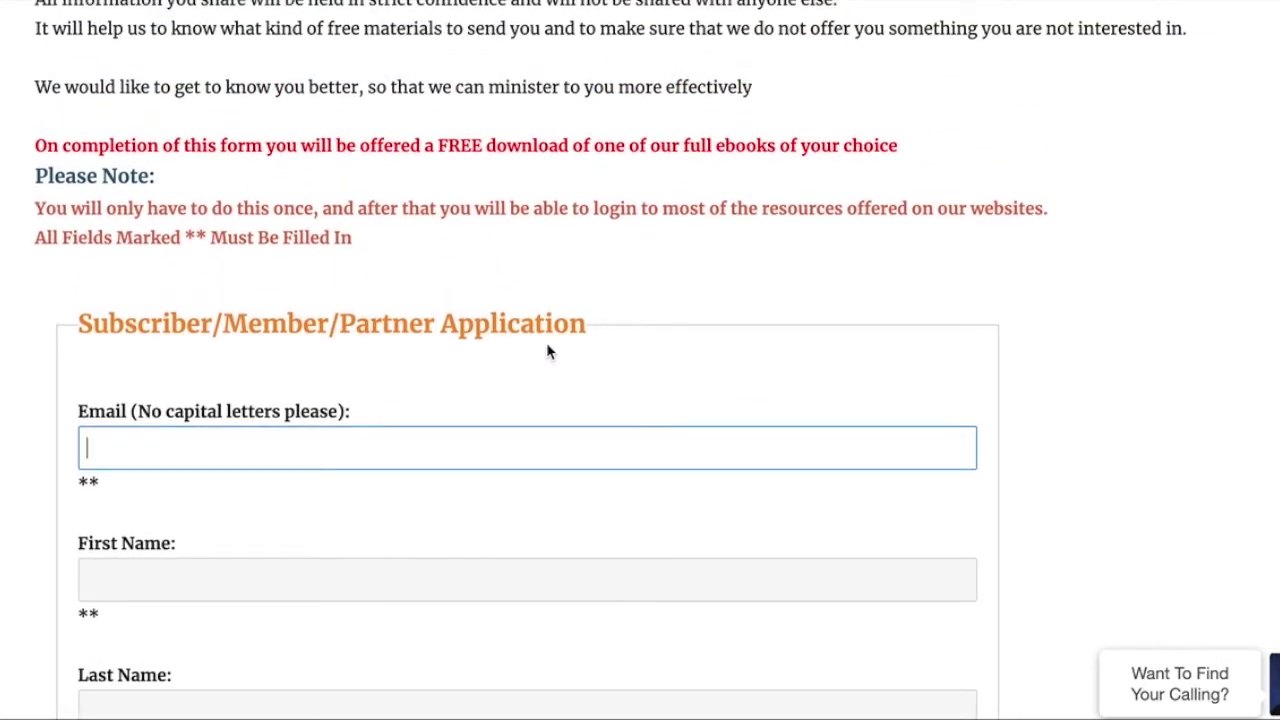
scroll(548, 351, "up", 6)
scroll(490, 305, "up", 1)
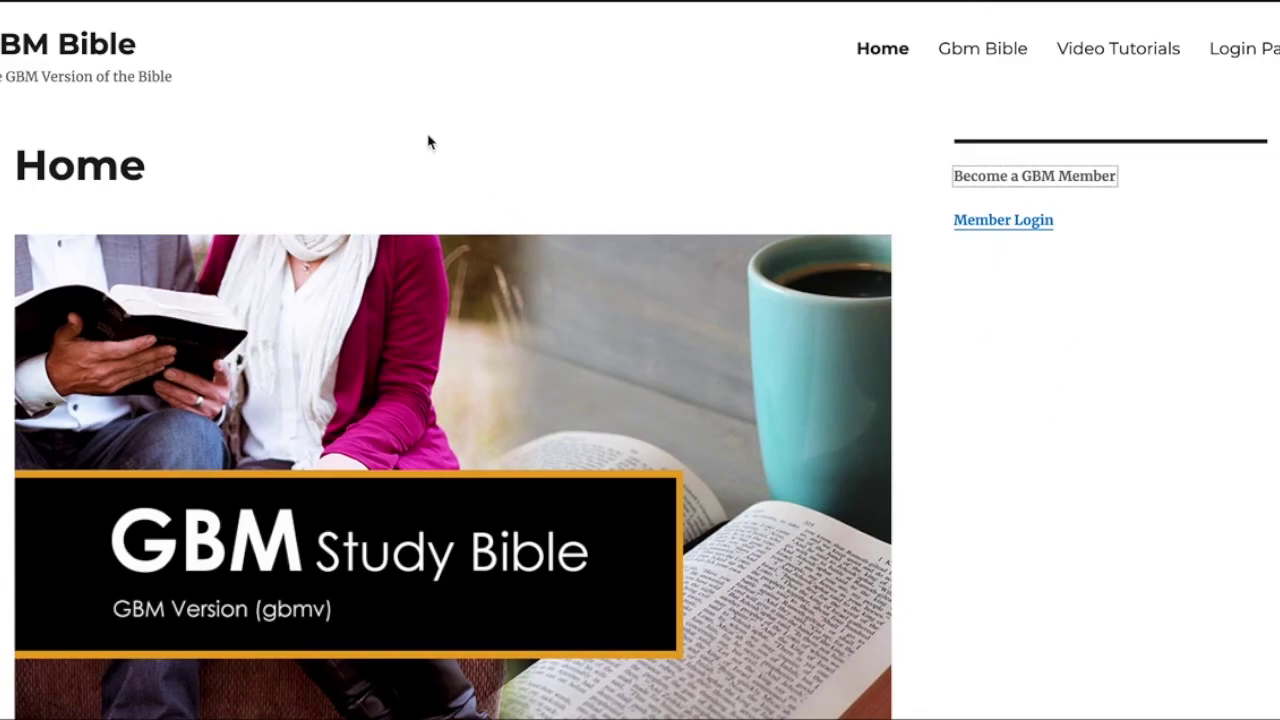
Open the member login page from the GBM Bible home page and log in with the prefilled email address and password
left_click(998, 221)
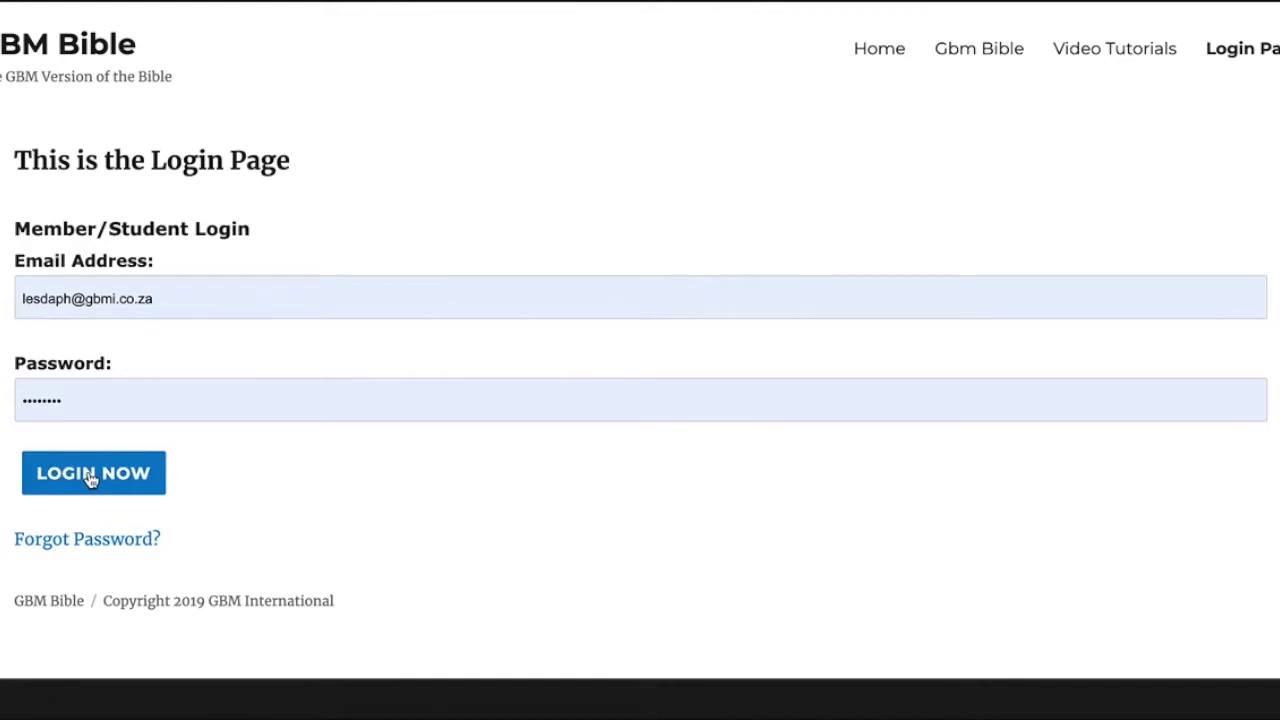
left_click(200, 298)
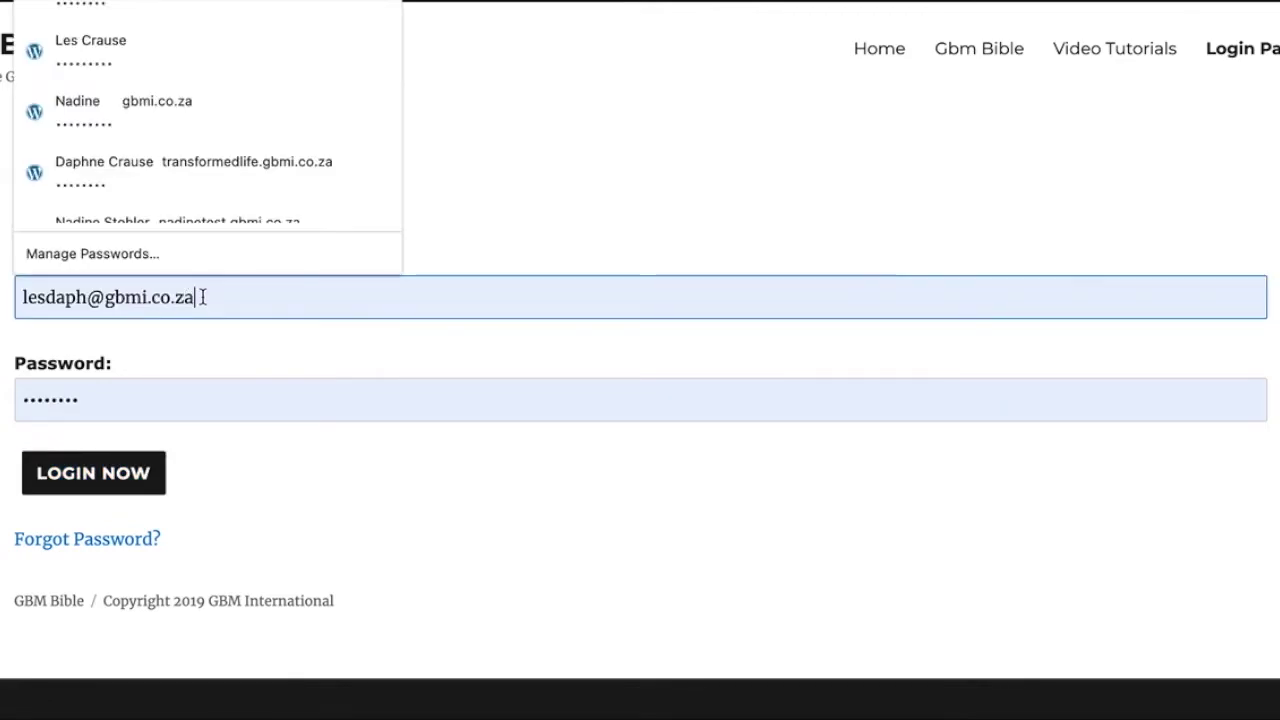
left_click(117, 391)
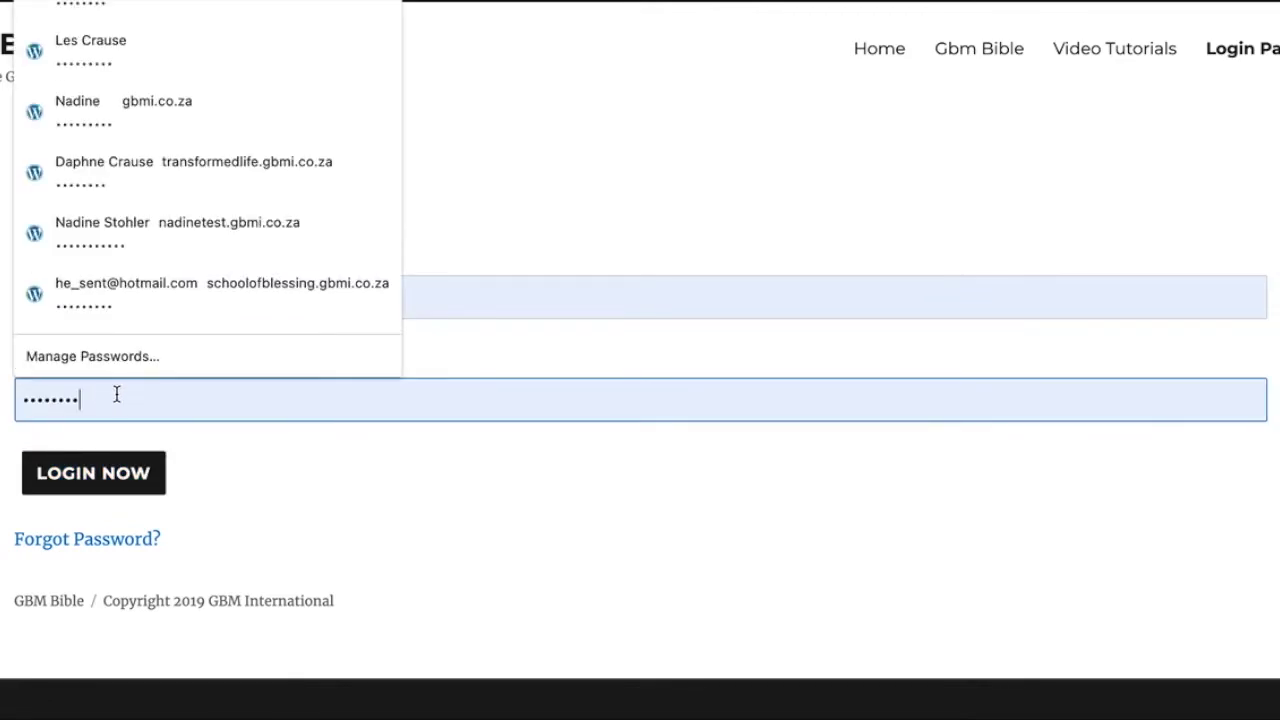
left_click(104, 475)
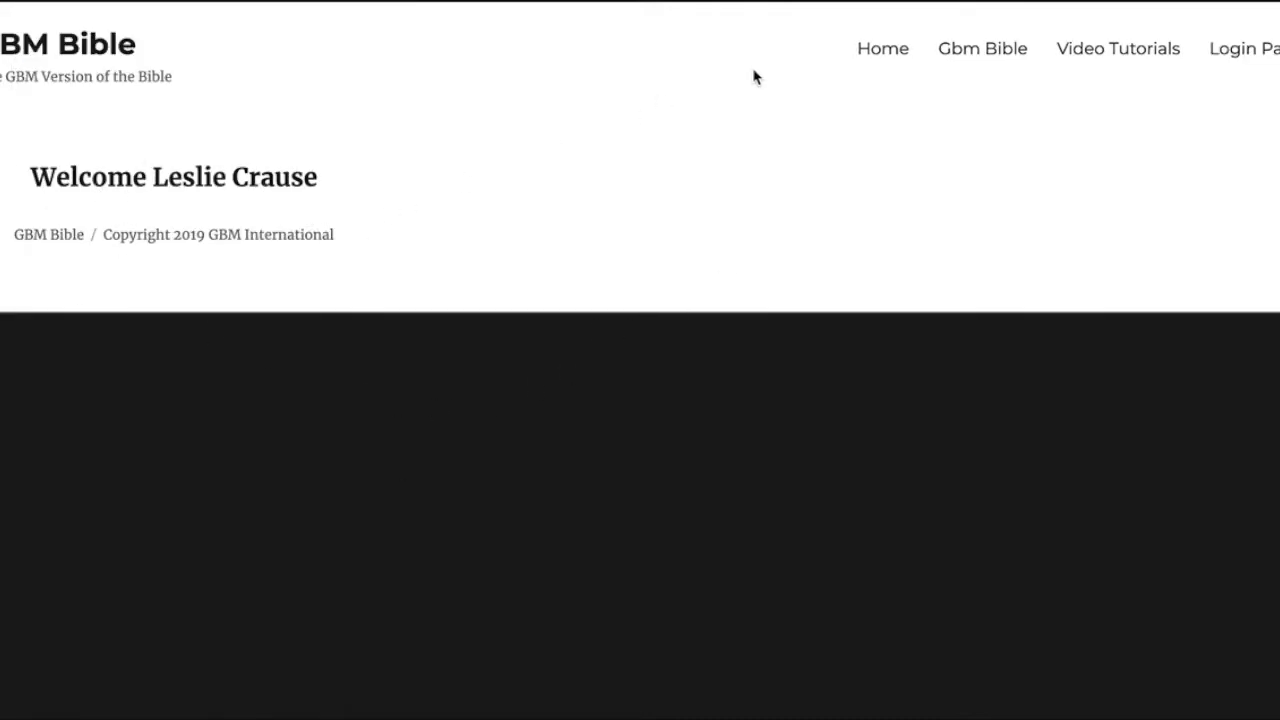
Open the GBM Bible as the logged-in member and look through the chapter at the last-read verse
left_click(966, 48)
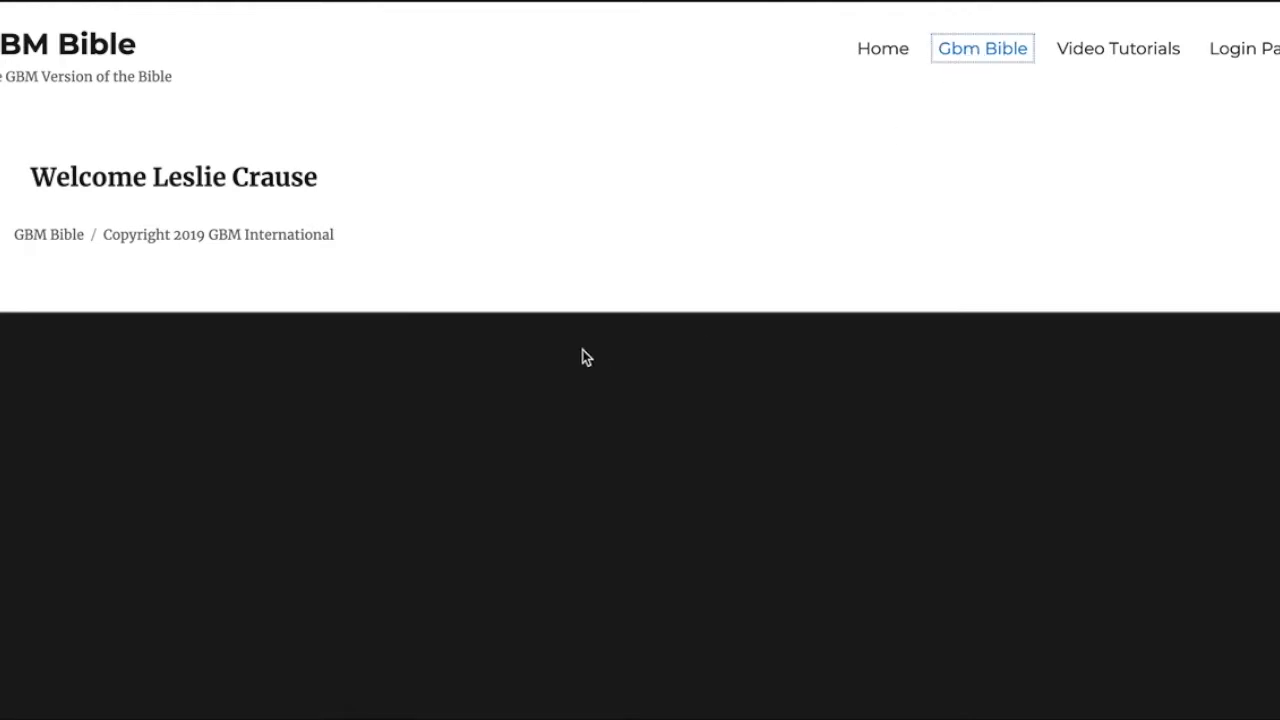
scroll(572, 392, "down", 4)
scroll(572, 392, "down", 18)
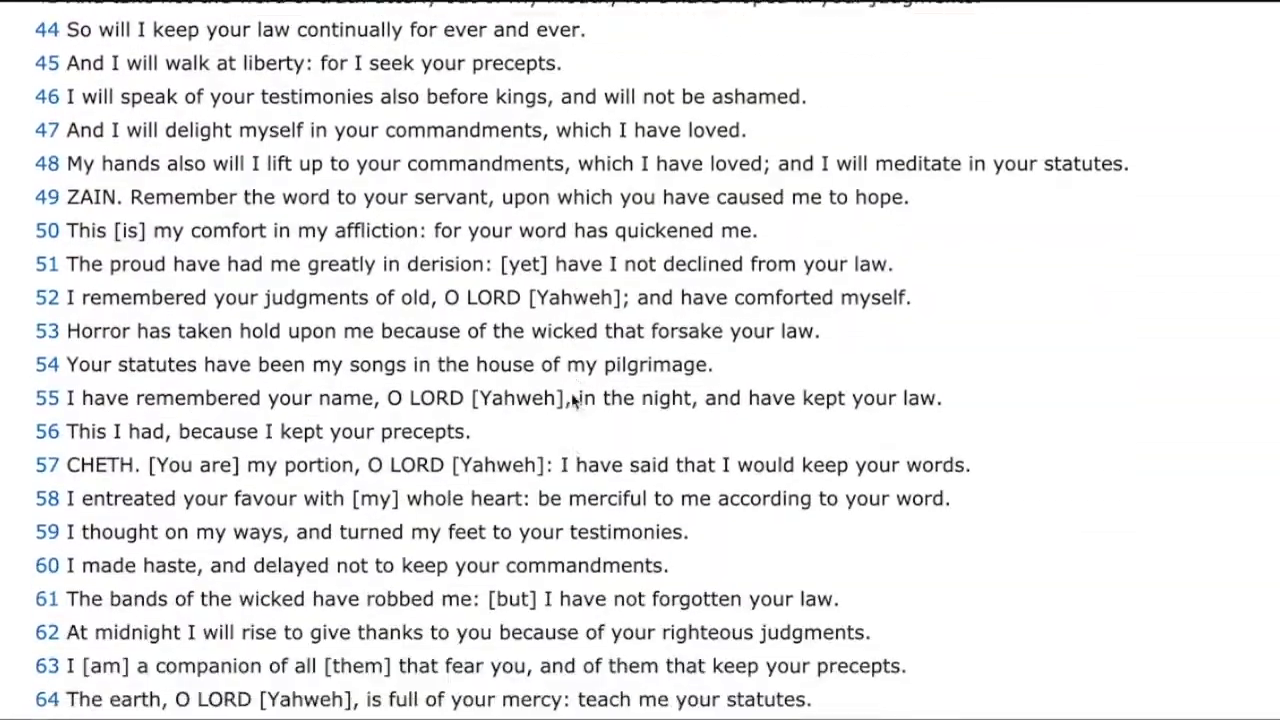
scroll(572, 393, "up", 7)
scroll(572, 393, "up", 12)
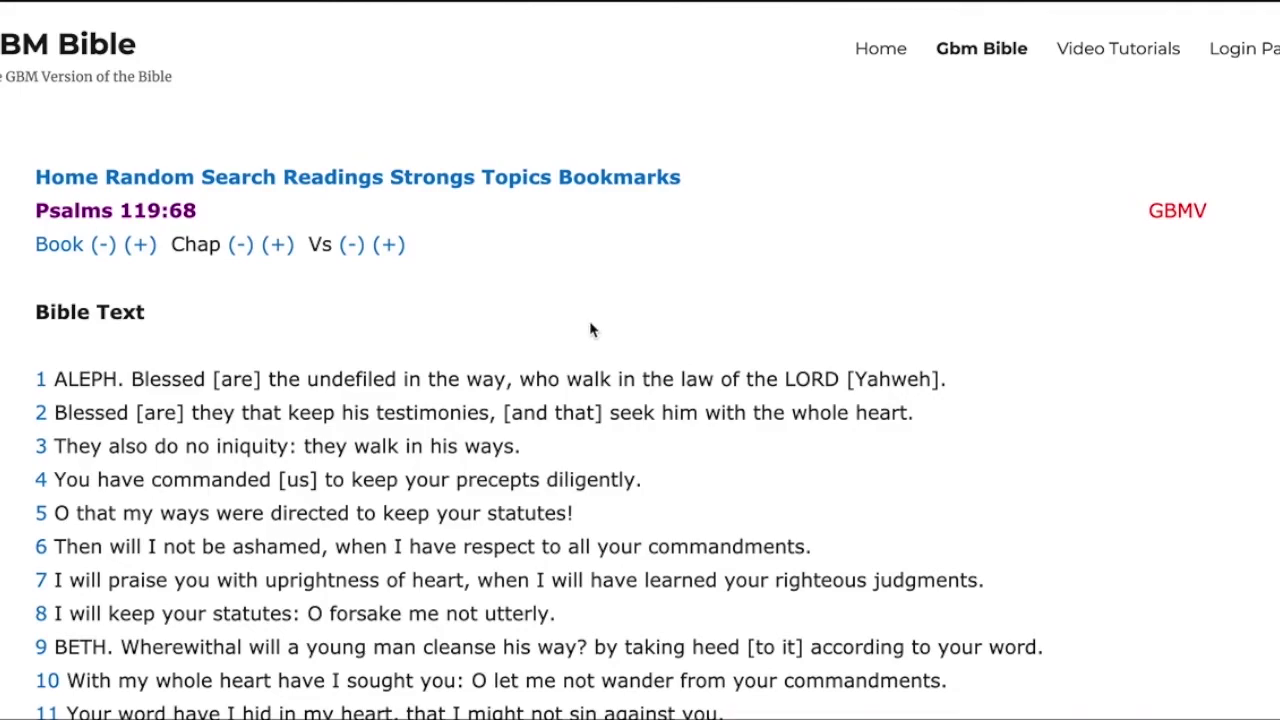
scroll(591, 329, "down", 2)
scroll(591, 329, "up", 2)
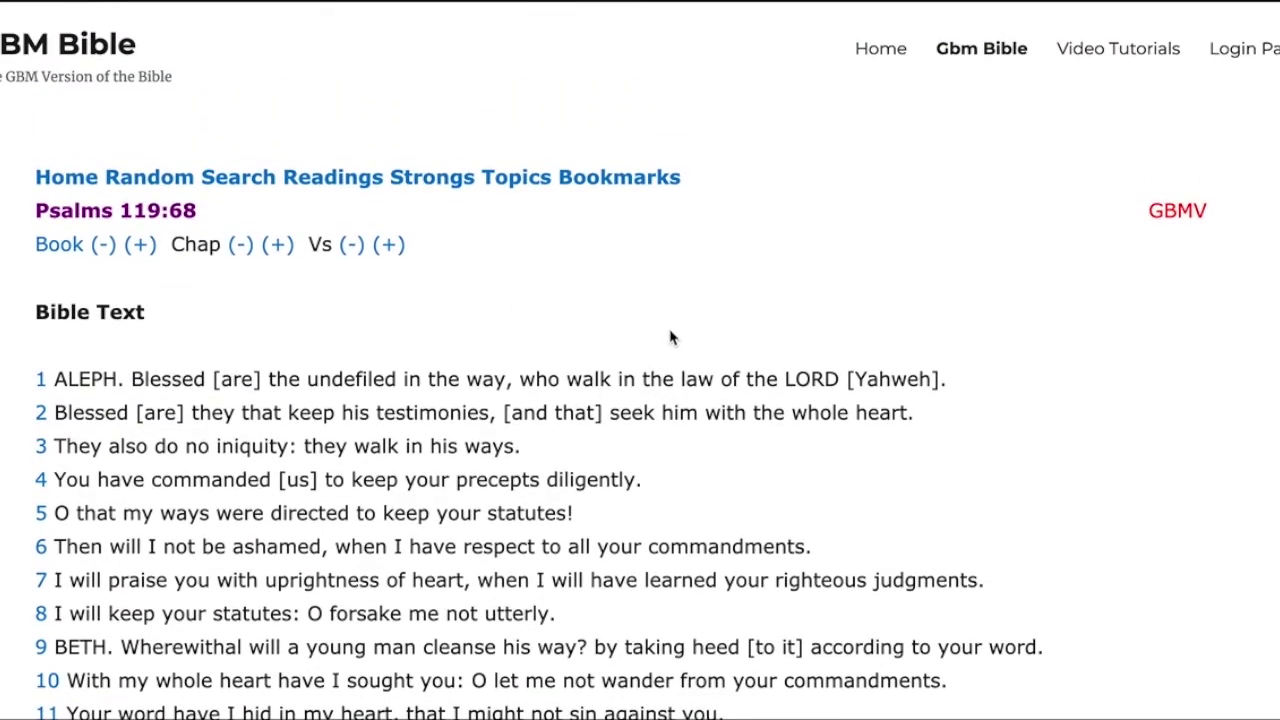